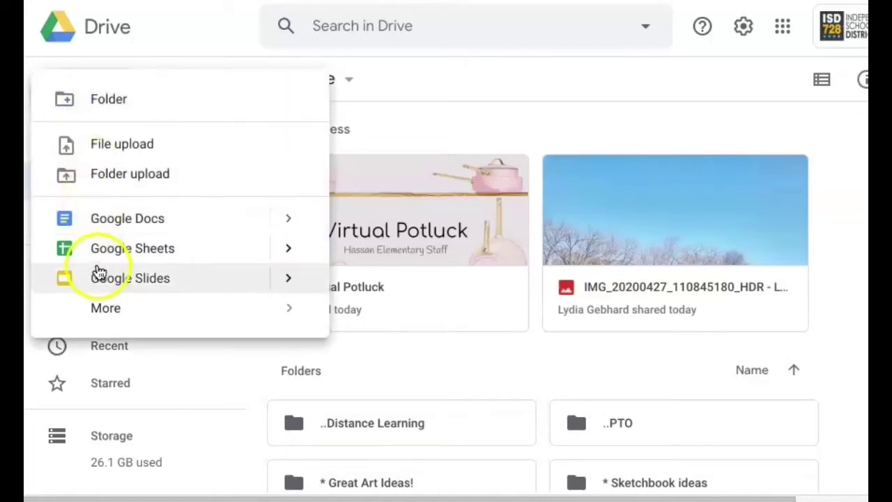
- Create a new blank Google Slides presentation from Google Drive's New menu
click(101, 278)
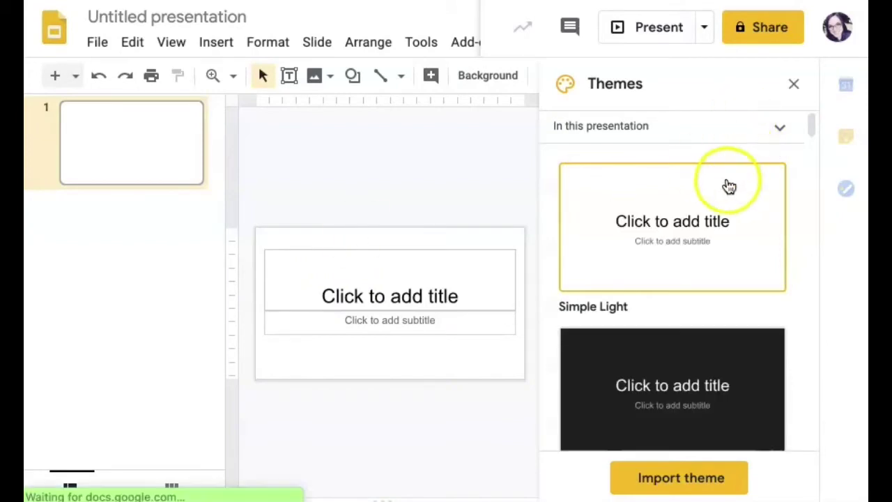
- Name the presentation 'Virtual Potluck' and switch to the master view
click(131, 15)
text(Virtual Pot)
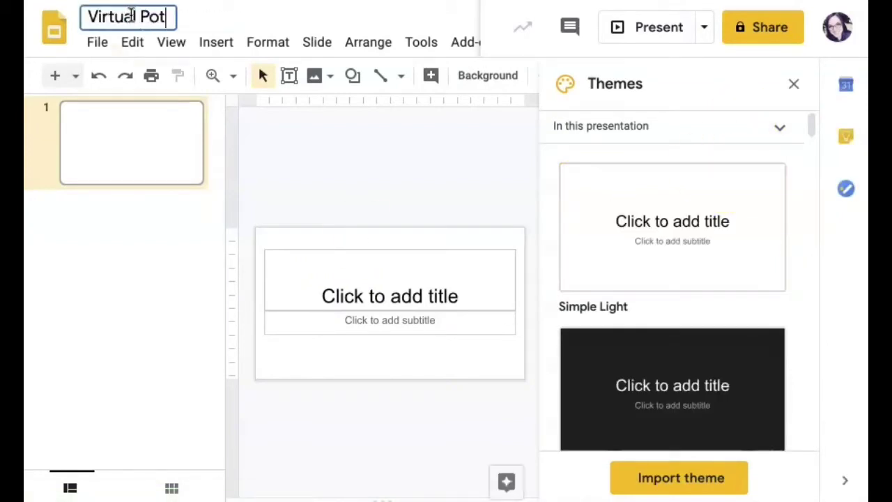
text(luck)
click(168, 43)
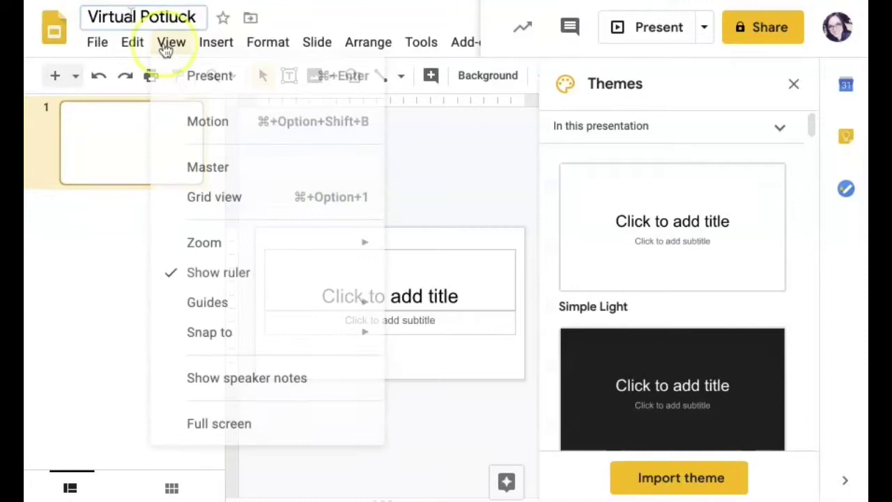
click(171, 167)
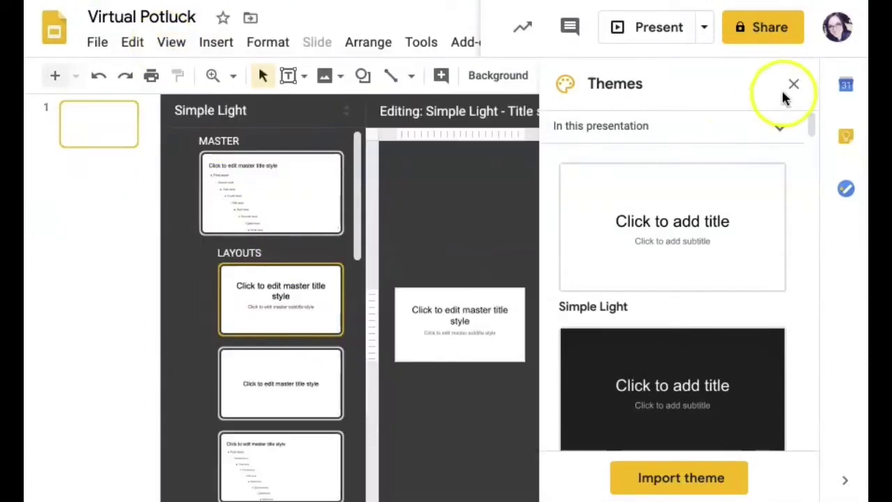
- Rename the Simple Light master theme to 'Virtual Potluck'
click(793, 84)
click(294, 113)
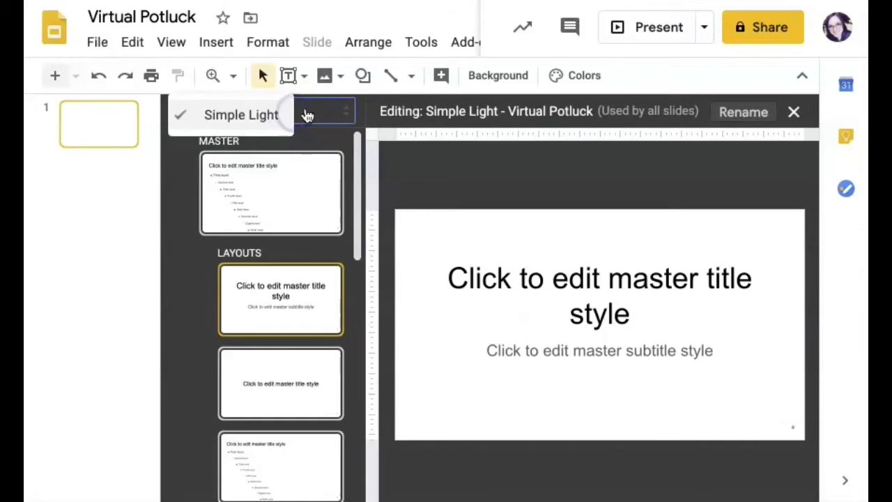
click(329, 110)
click(296, 184)
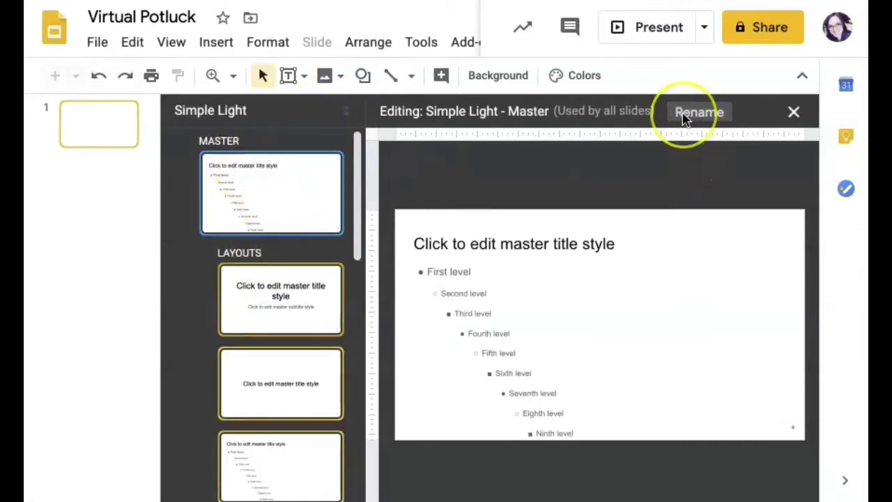
click(683, 113)
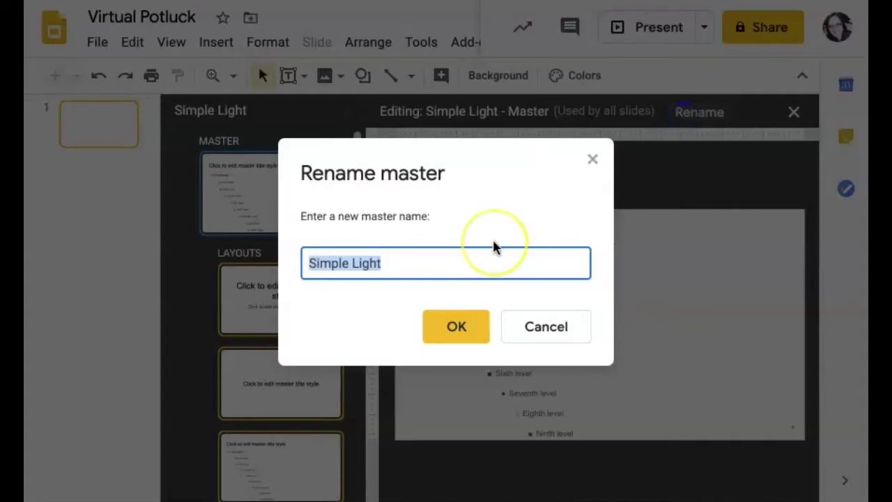
text(Vir)
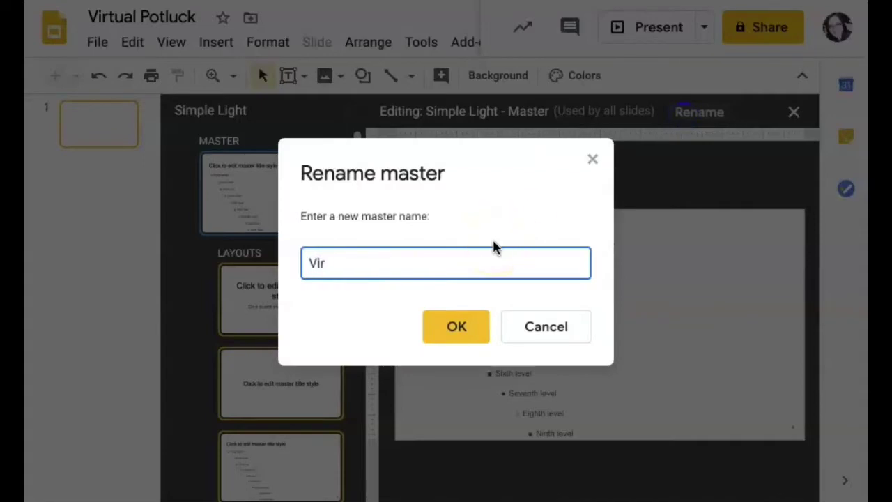
text(tual Potluck)
click(416, 342)
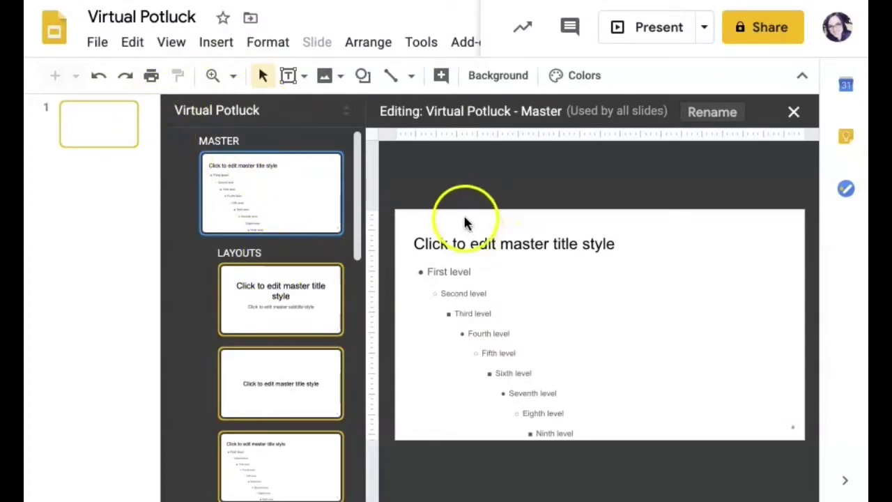
- Upload IMG_3439.JPG as the Virtual Potluck master's background image
click(491, 85)
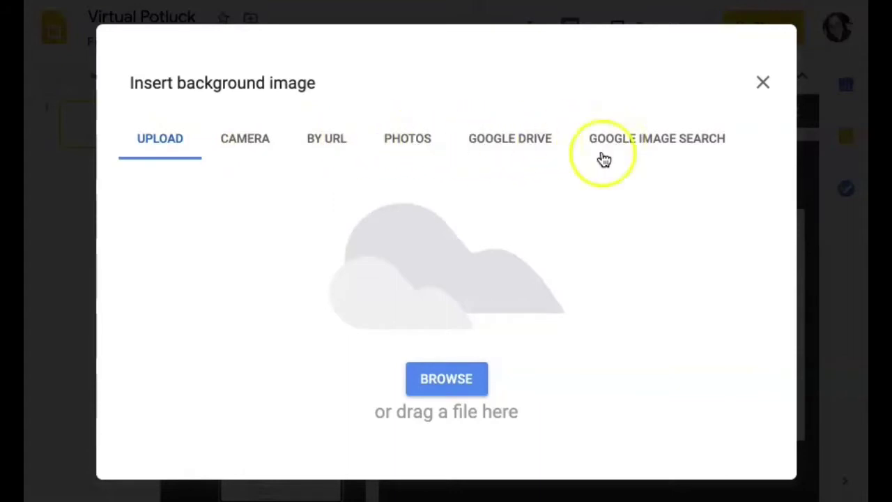
click(454, 390)
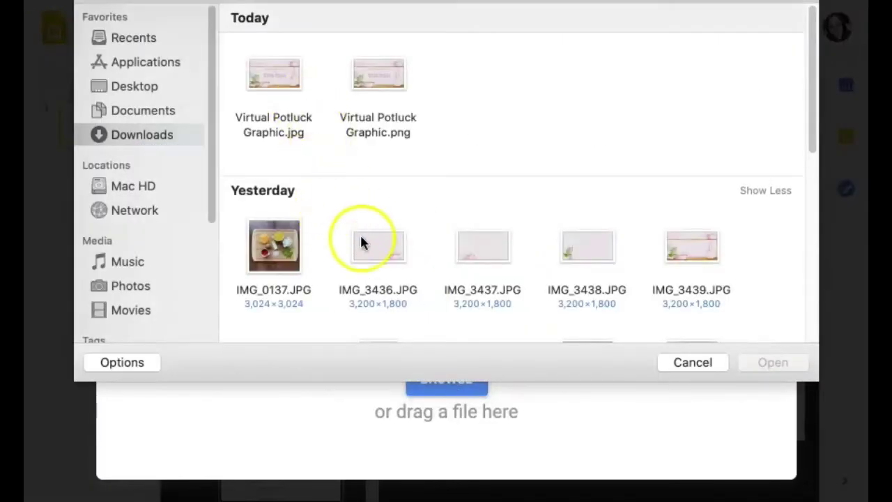
click(690, 249)
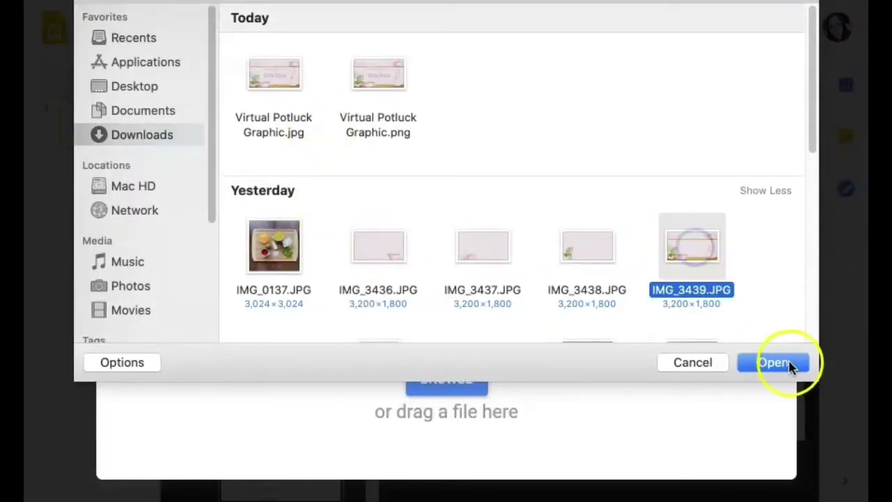
click(785, 364)
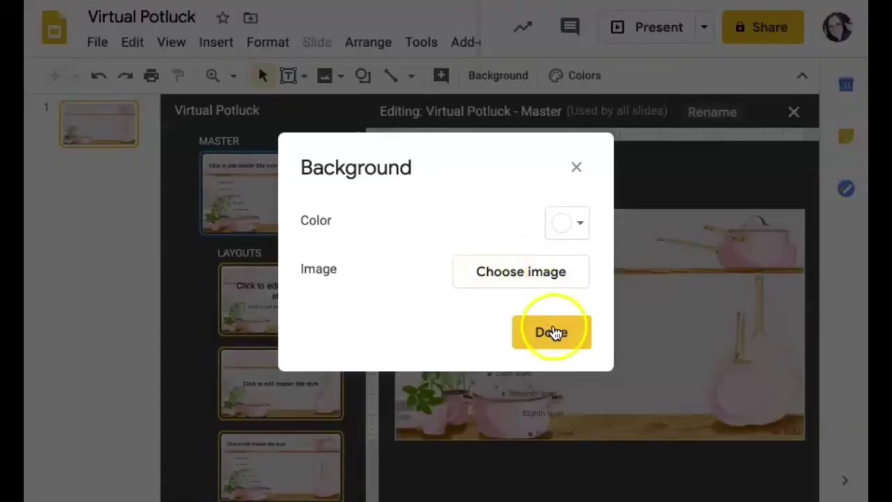
click(551, 333)
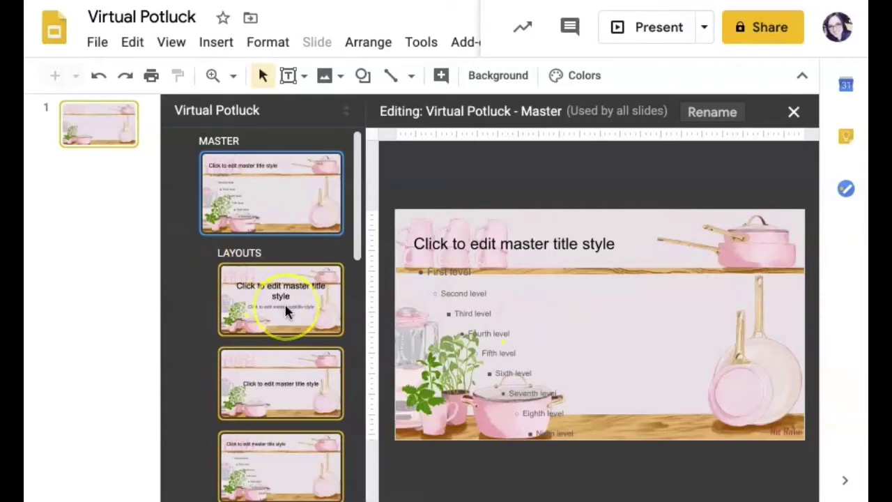
- Set the master title text font to Comfortaa
triple_click(498, 245)
click(585, 75)
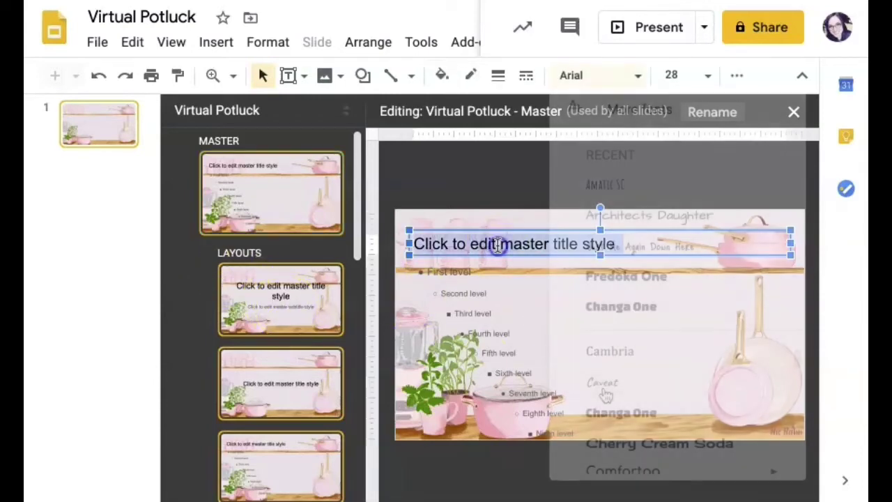
scroll(602, 394, down, 1)
click(602, 418)
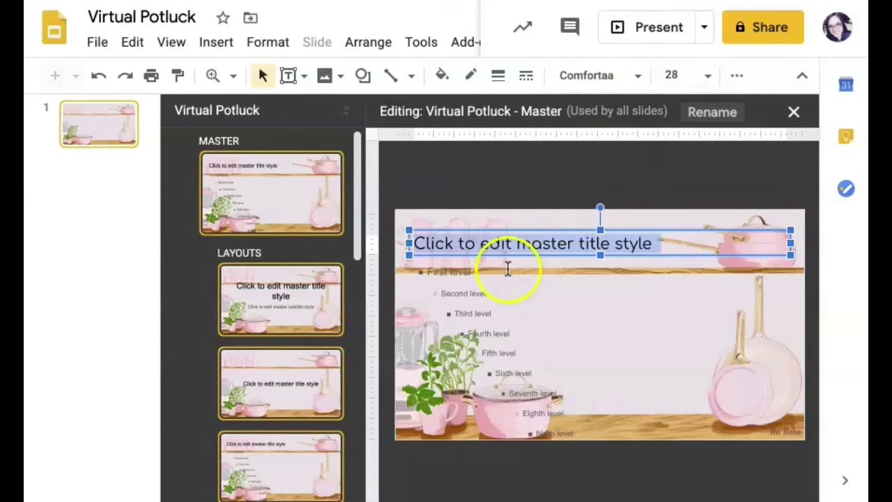
- Set all nine master body text levels to the Coming Soon font
triple_click(435, 279)
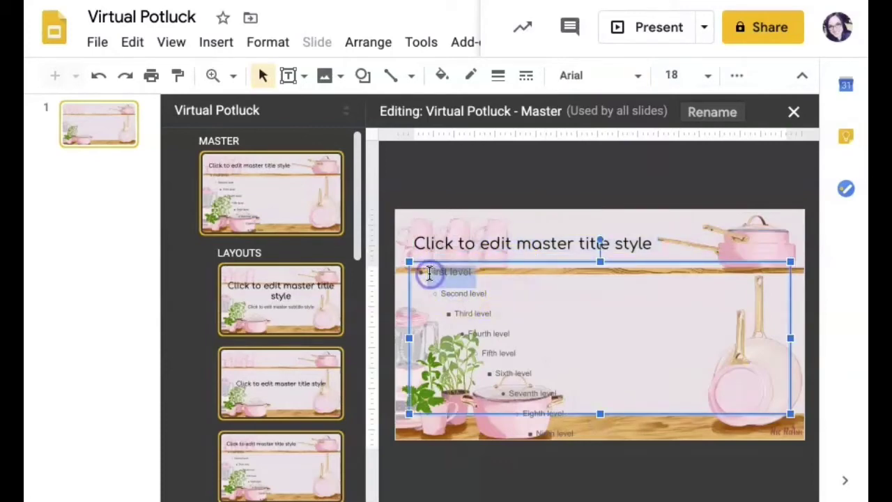
click(481, 318)
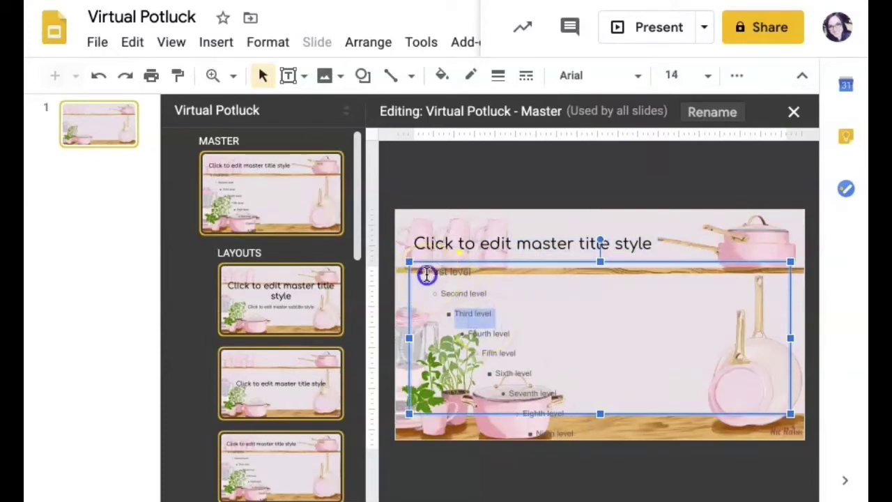
drag(424, 274, 577, 463)
click(603, 78)
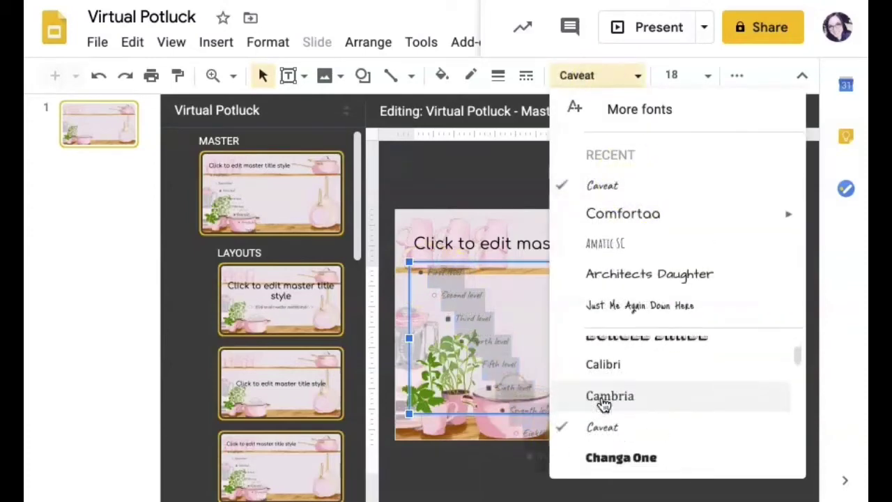
scroll(603, 404, down, 3)
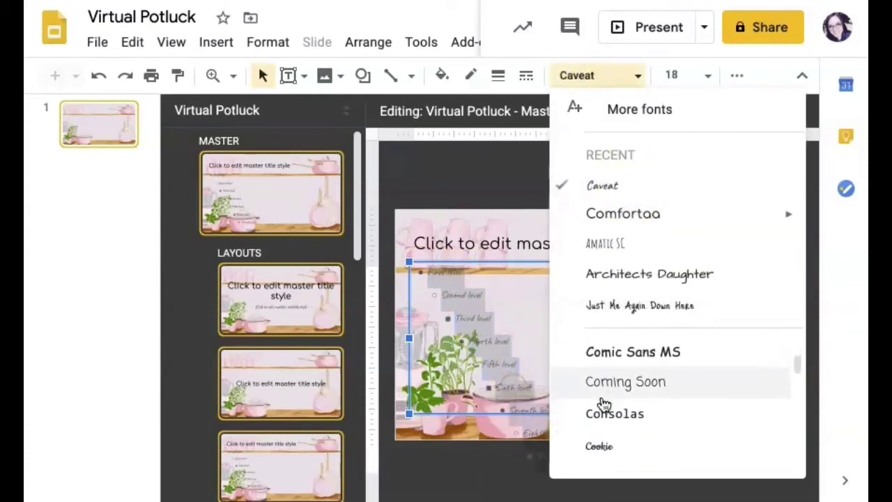
click(603, 388)
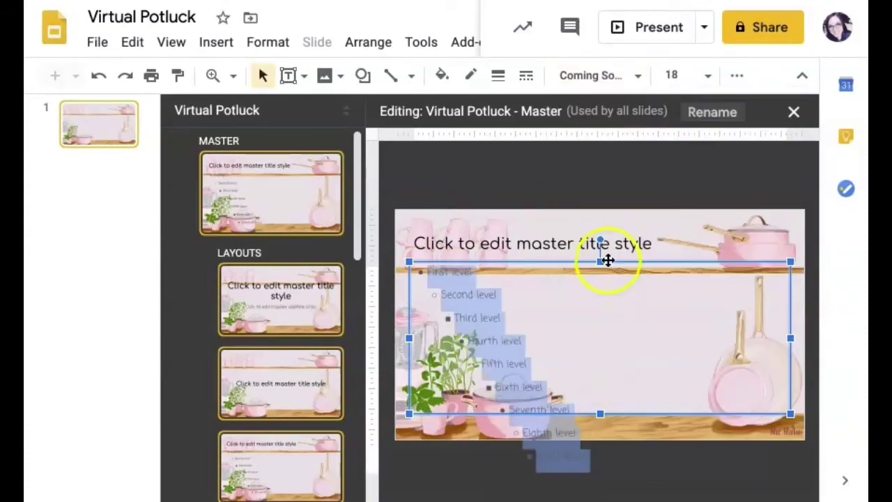
- Change the title layout heading's font size and extend its box downward
click(289, 297)
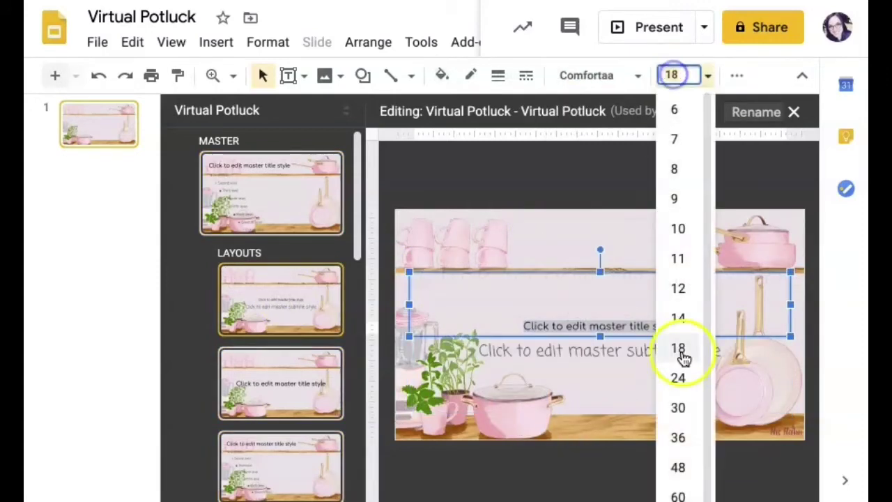
click(678, 445)
drag(599, 270, 599, 277)
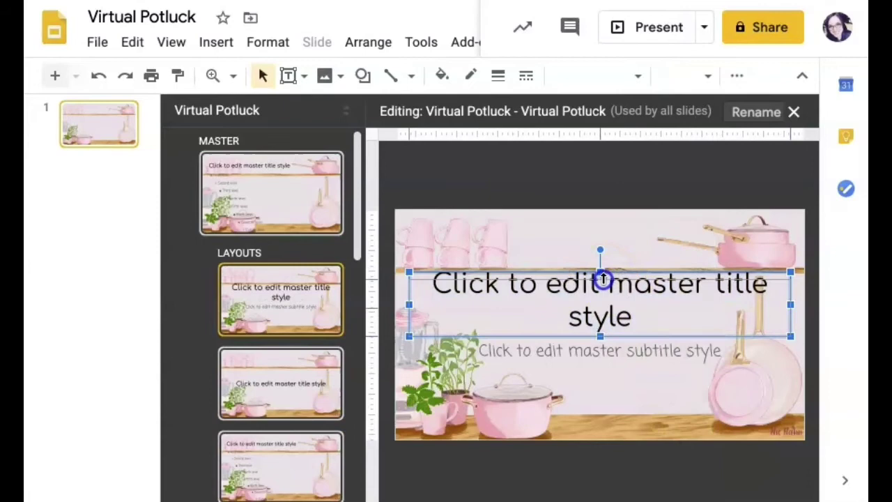
drag(599, 336, 601, 343)
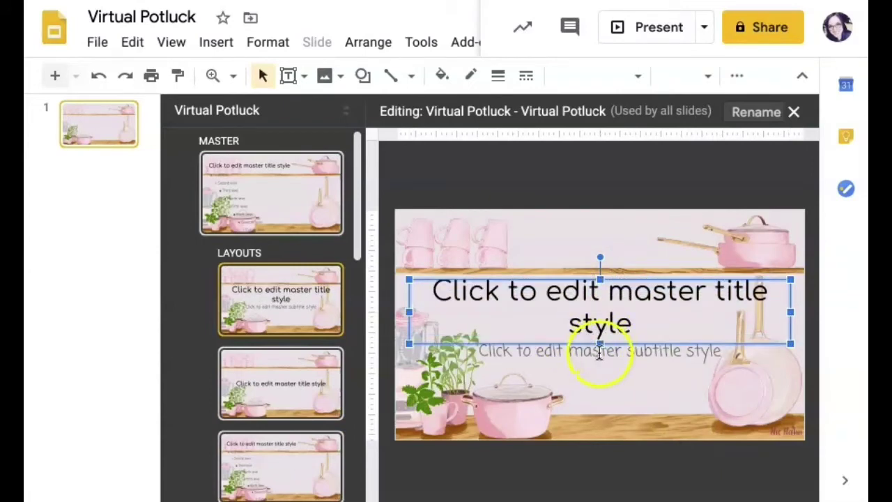
- Narrow the subtitle box from both sides so its text wraps
click(599, 351)
key(Escape)
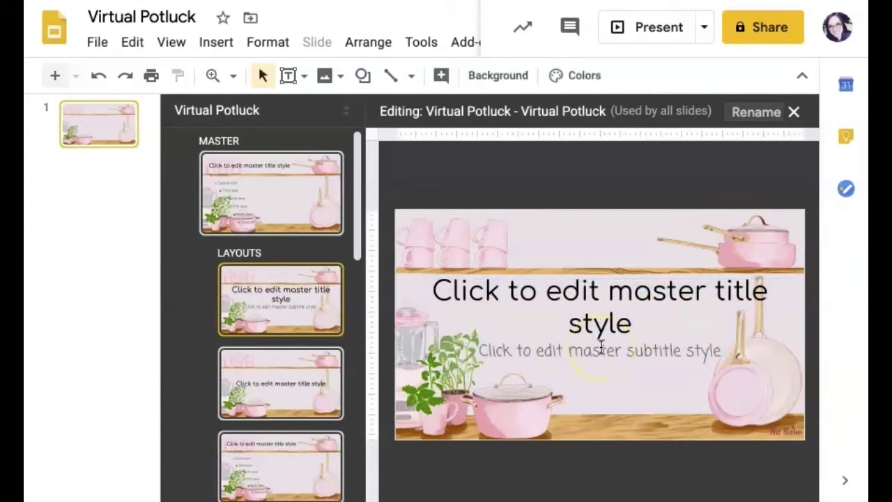
click(600, 349)
drag(408, 354, 477, 353)
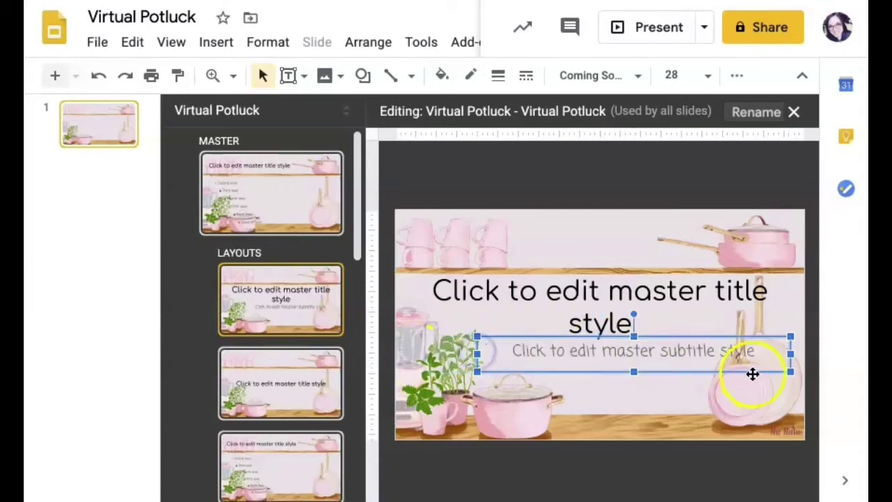
drag(790, 353, 717, 354)
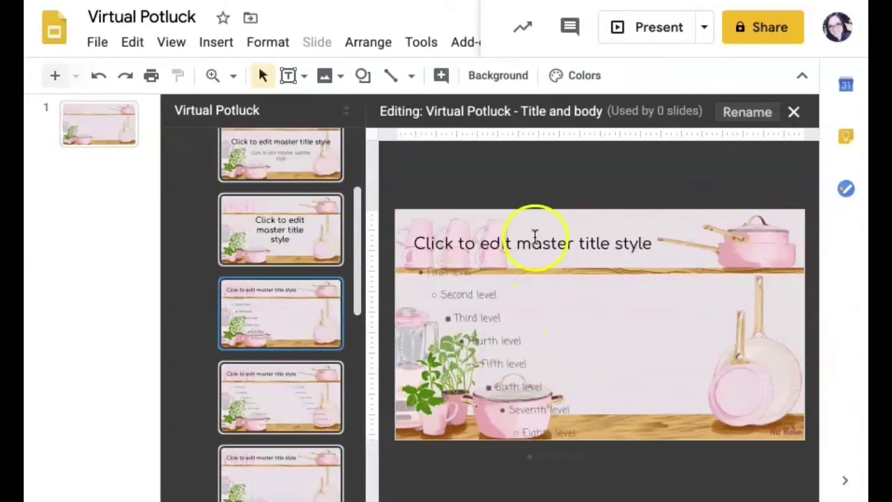
- Narrow the Title and body layout's title box so it wraps onto two lines
click(534, 235)
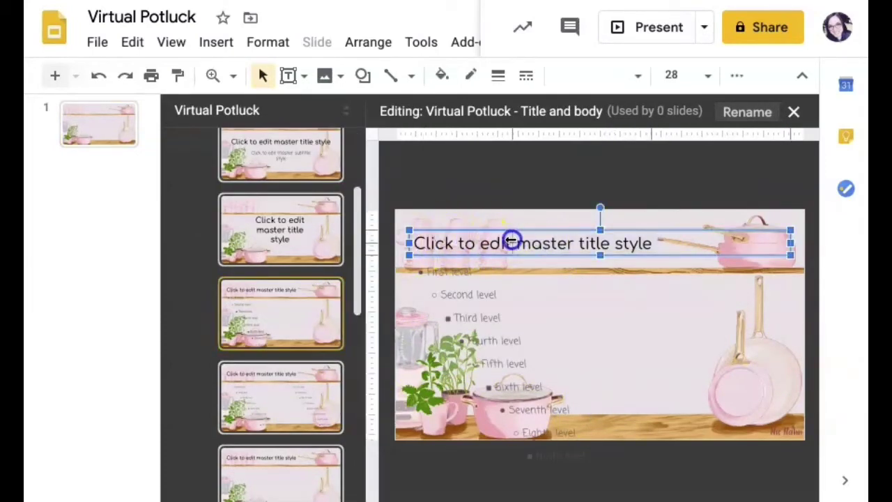
drag(511, 240, 512, 242)
drag(790, 242, 658, 252)
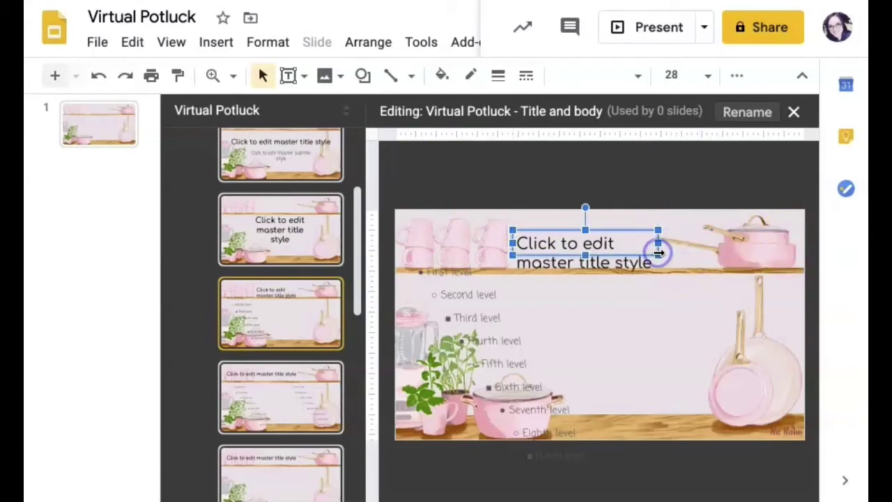
drag(615, 230, 615, 223)
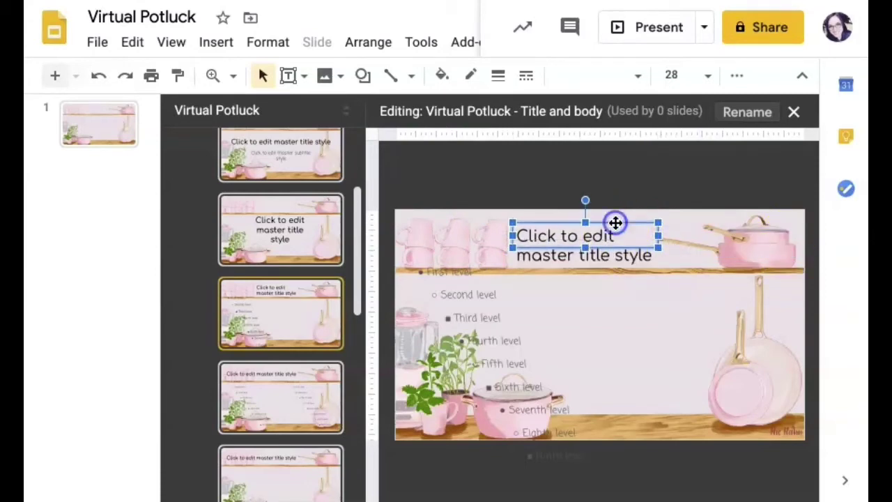
- Shrink and lower the body box past the plant, then open Background for Title and two columns
click(508, 330)
drag(603, 272, 600, 278)
mouse_move(599, 413)
mouse_down()
mouse_move(601, 379)
mouse_move(606, 402)
mouse_up()
drag(409, 342, 476, 341)
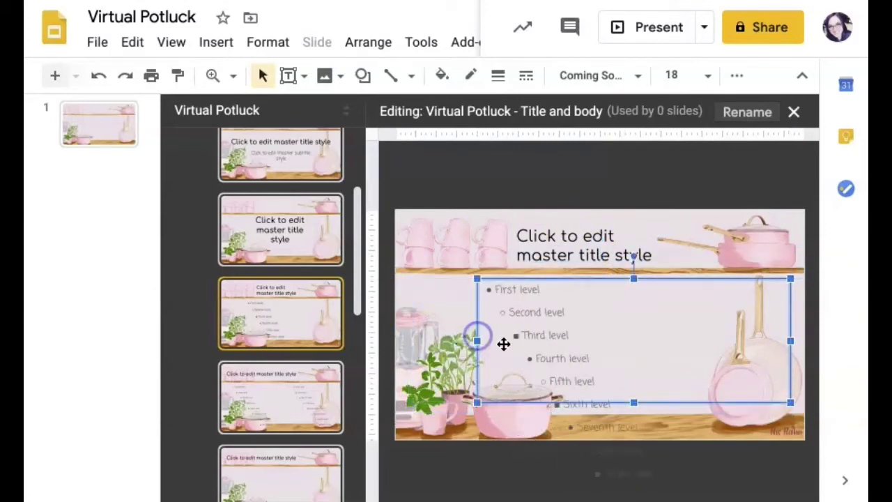
drag(789, 342, 715, 346)
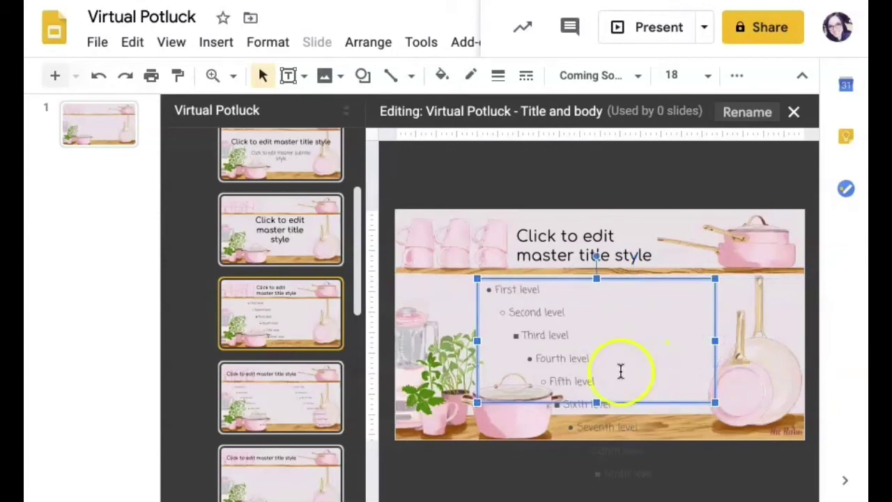
drag(541, 289, 494, 288)
click(421, 305)
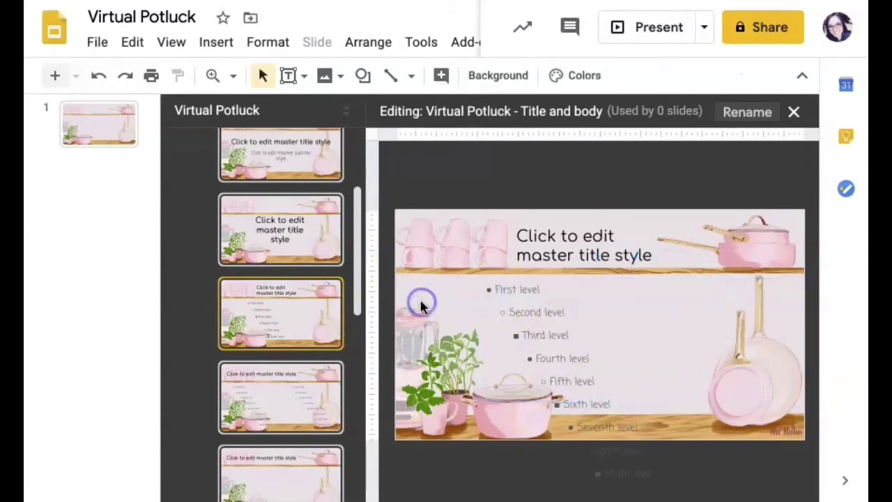
click(242, 410)
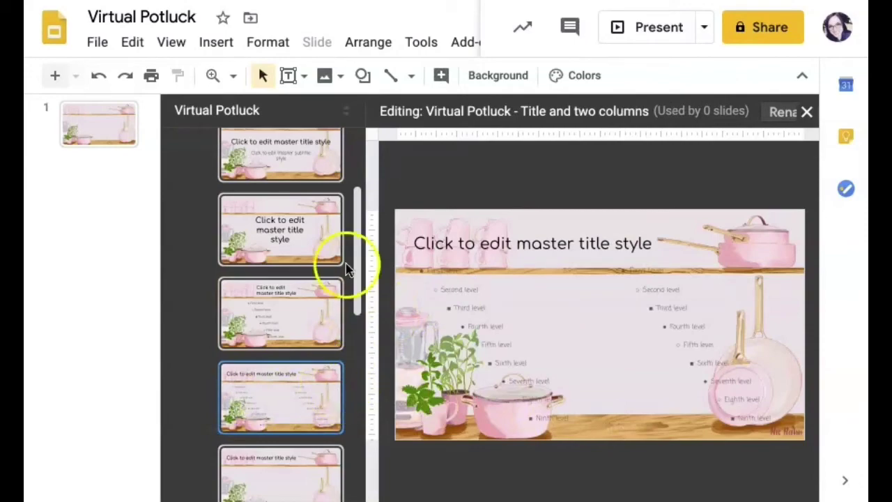
click(491, 77)
- Upload IMG_3438.JPG as the Title and two columns layout's background image
click(529, 249)
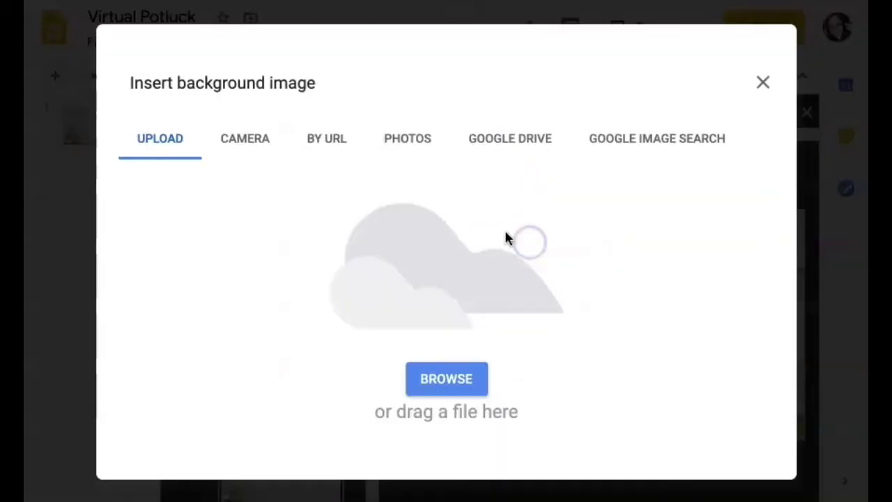
click(432, 376)
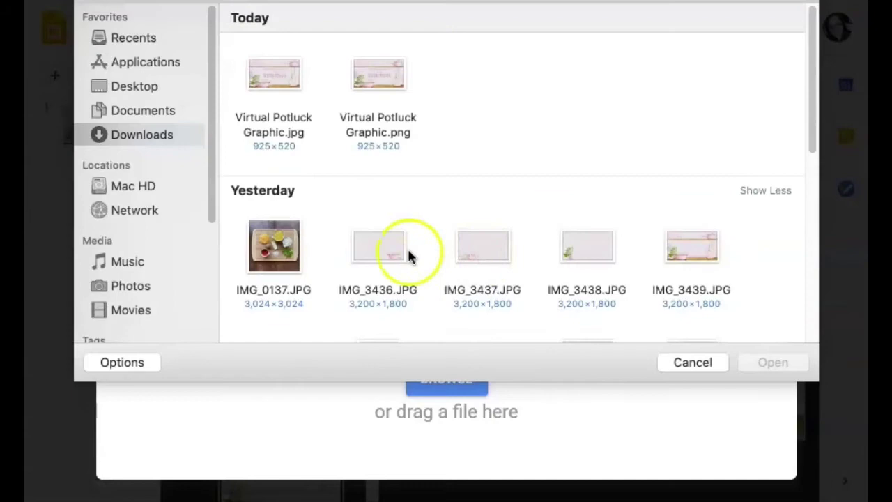
click(587, 248)
click(771, 362)
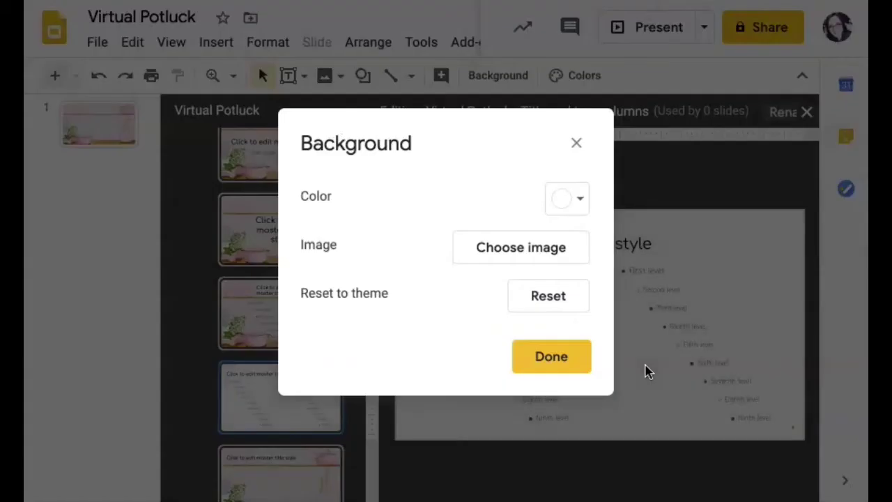
click(573, 356)
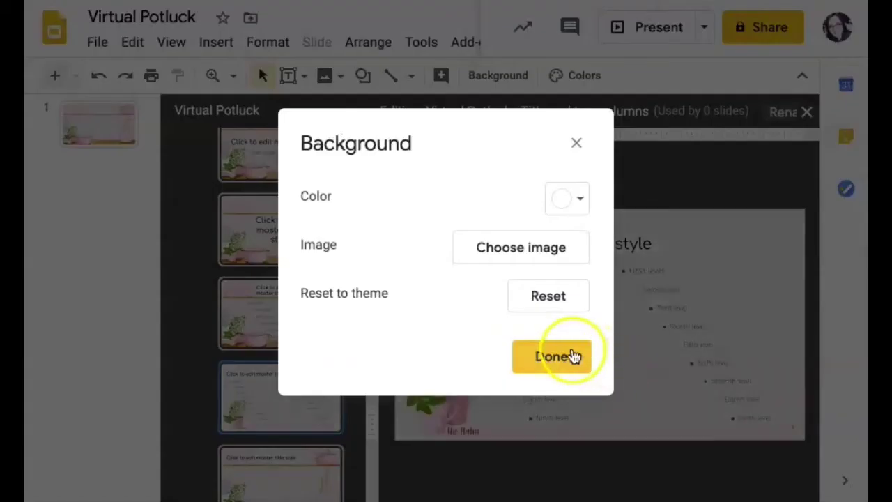
click(572, 356)
- Pull both column placeholders' side edges inward so the left column sits right of the plant
click(547, 408)
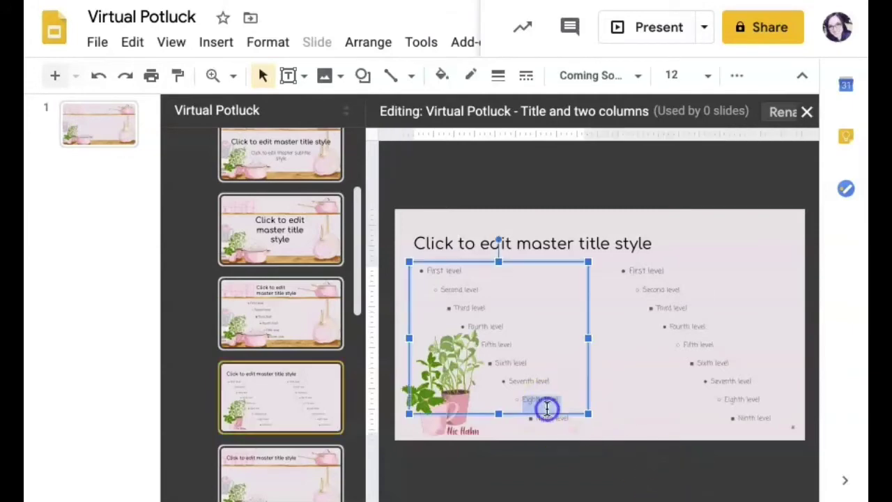
click(690, 322)
drag(611, 337, 641, 335)
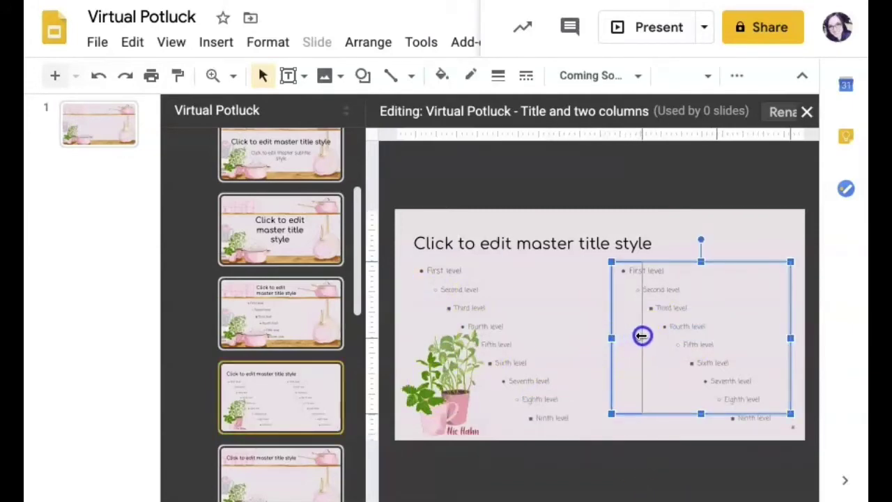
click(448, 328)
drag(586, 338, 634, 334)
drag(408, 338, 487, 335)
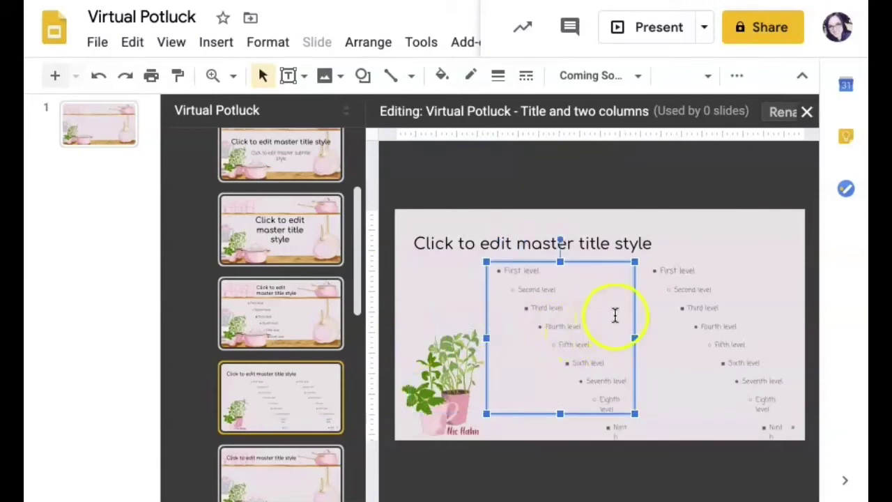
click(666, 282)
click(641, 341)
drag(638, 341, 640, 340)
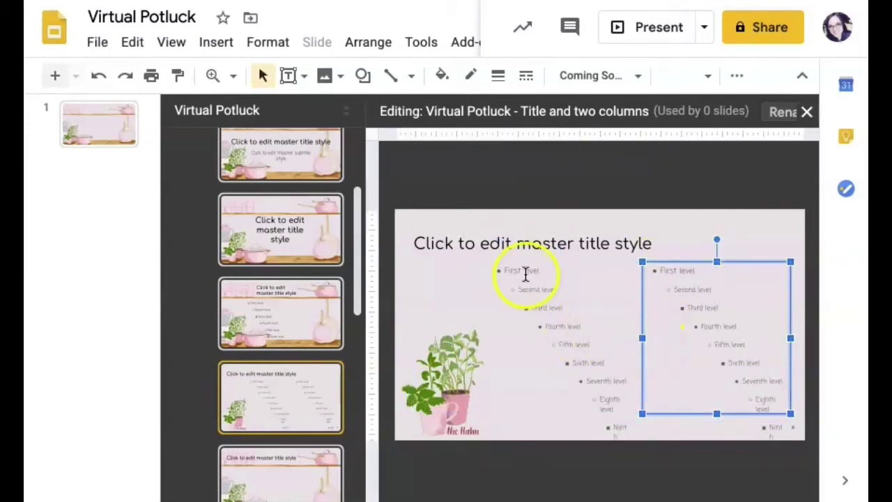
click(510, 242)
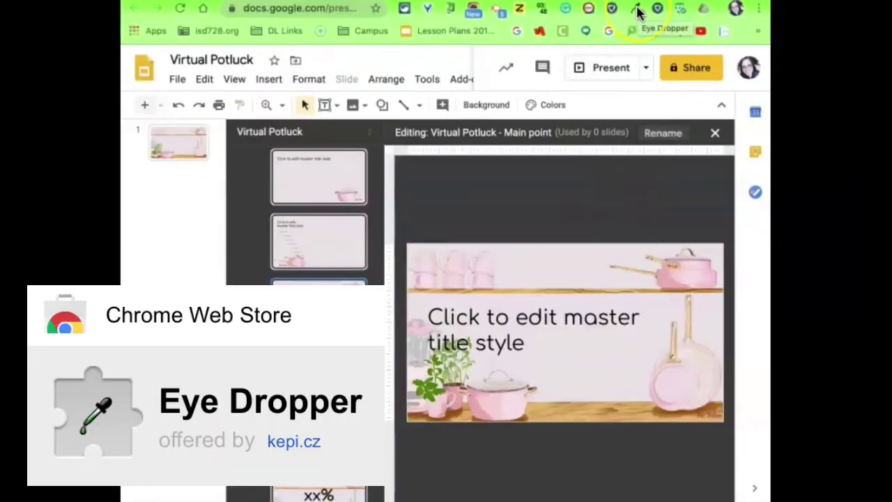
- Sample the pale pink from the kitchen image with Eye Dropper and copy its hex code
click(636, 9)
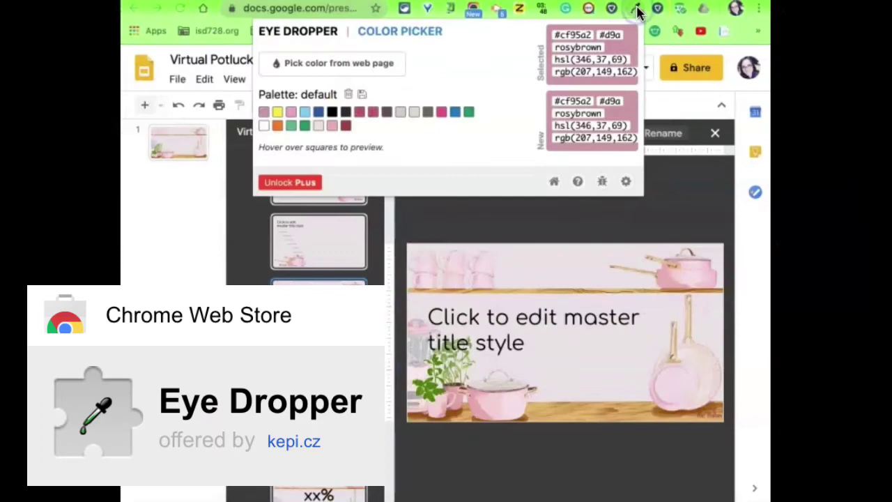
click(352, 63)
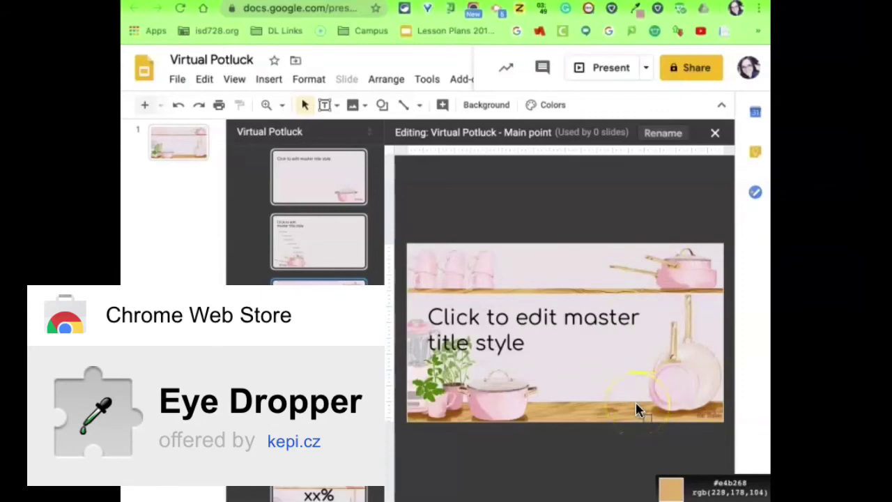
click(615, 364)
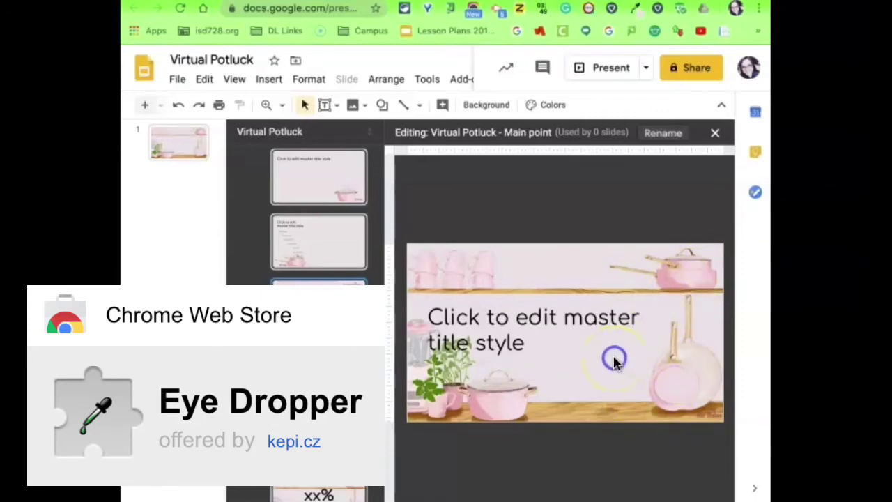
click(635, 9)
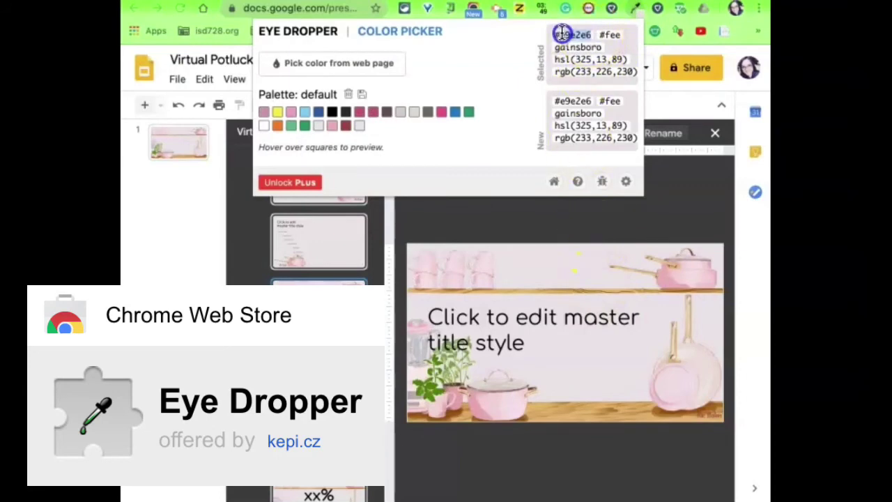
click(503, 224)
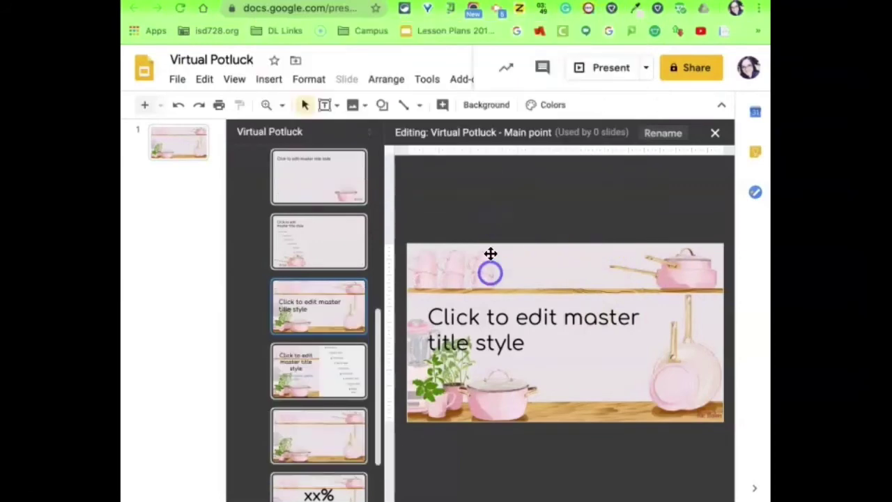
- Apply the copied pink as the Main point layout's custom background colour, then open Big number
click(491, 253)
click(652, 252)
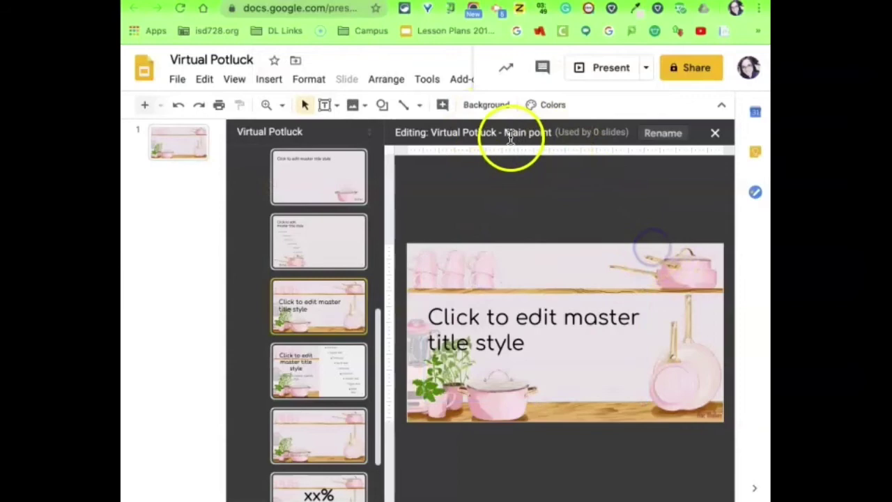
click(486, 104)
click(542, 240)
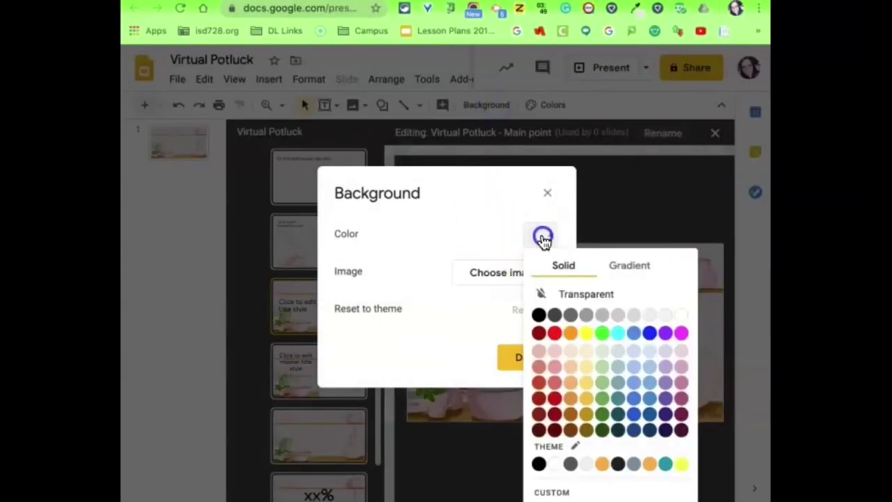
click(561, 492)
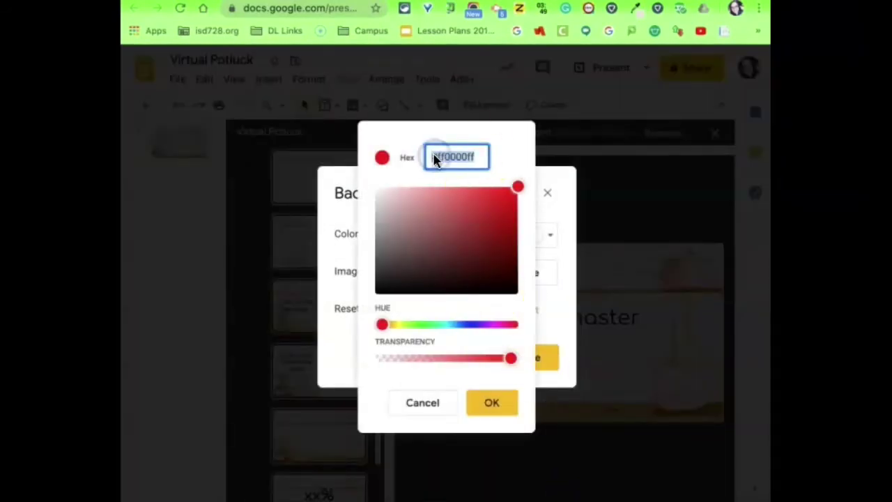
text(#e9c2e6)
click(496, 404)
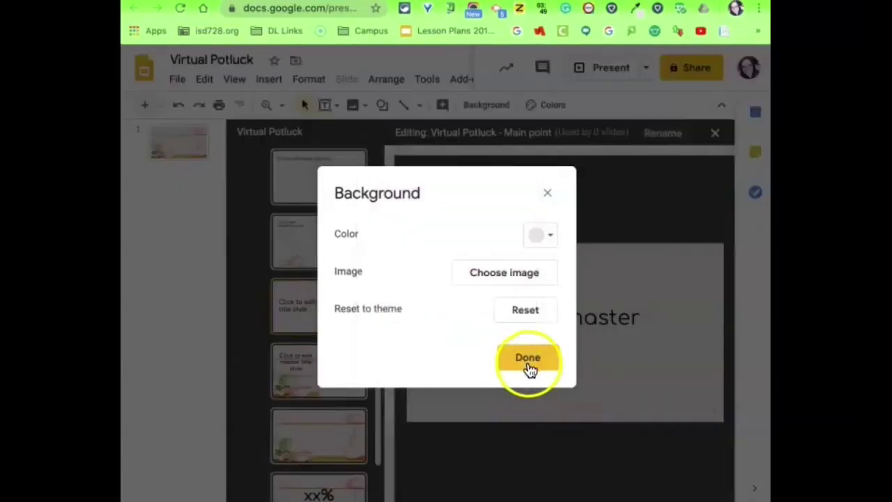
click(530, 359)
click(333, 442)
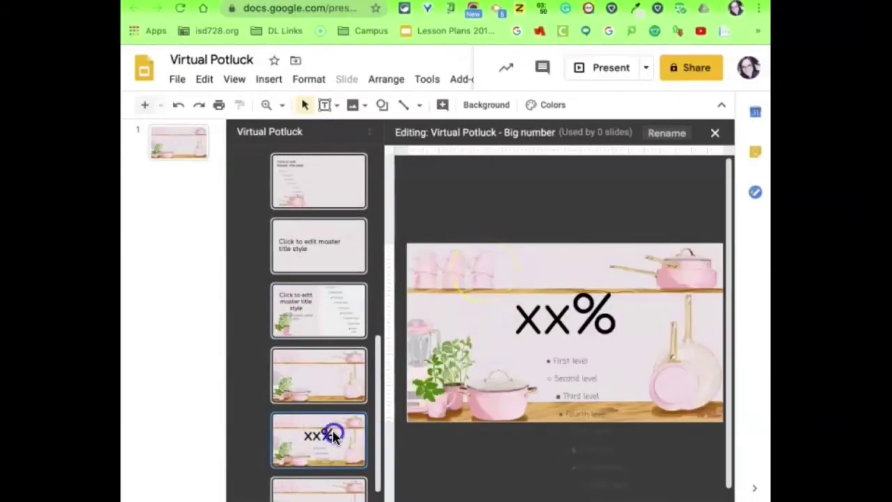
- Navigate the layout list to the One column text 1 layout
key(Down)
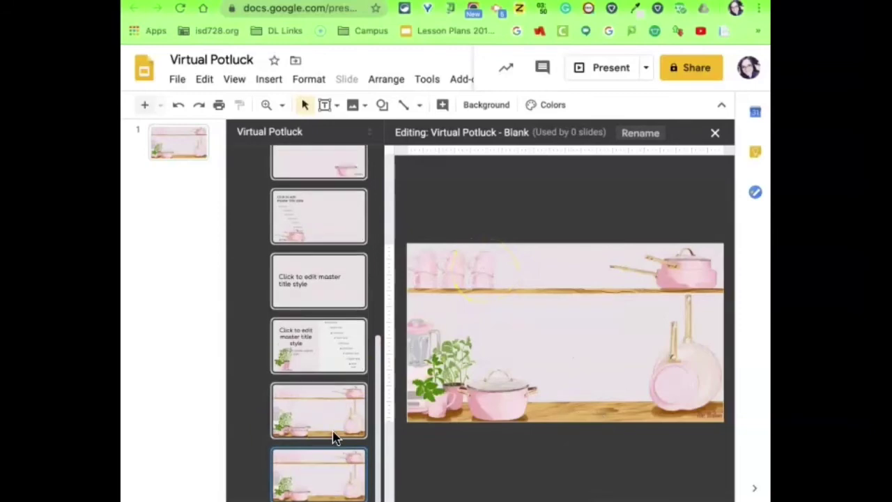
click(326, 332)
scroll(318, 279, up, 1)
click(318, 277)
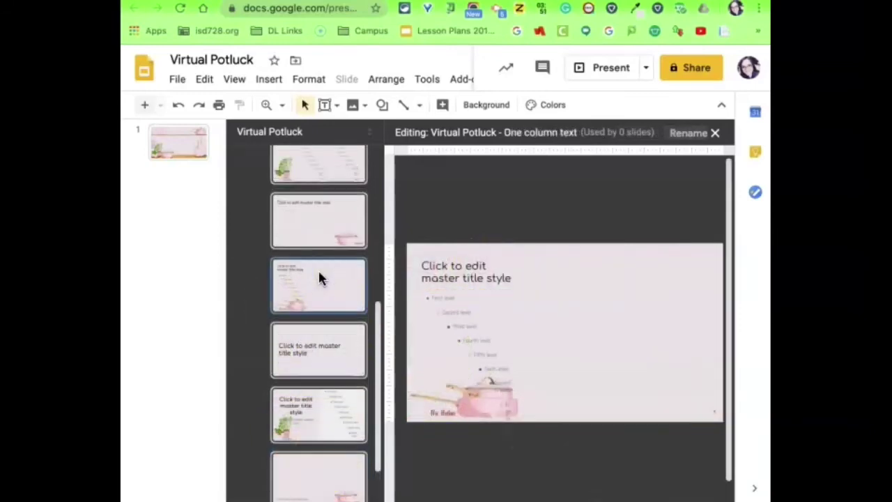
scroll(318, 293, down, 1)
click(328, 477)
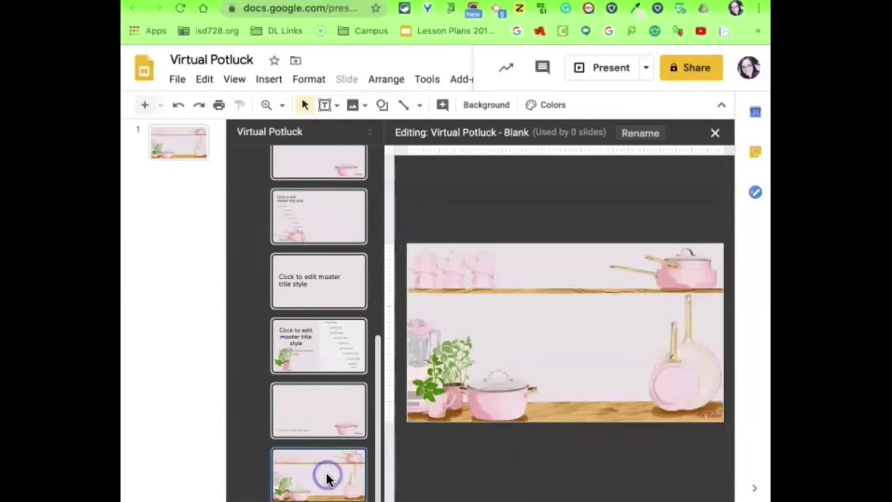
key(Down)
- Resize the One column text 1 title box, widening it right and moving its left edge in
triple_click(453, 282)
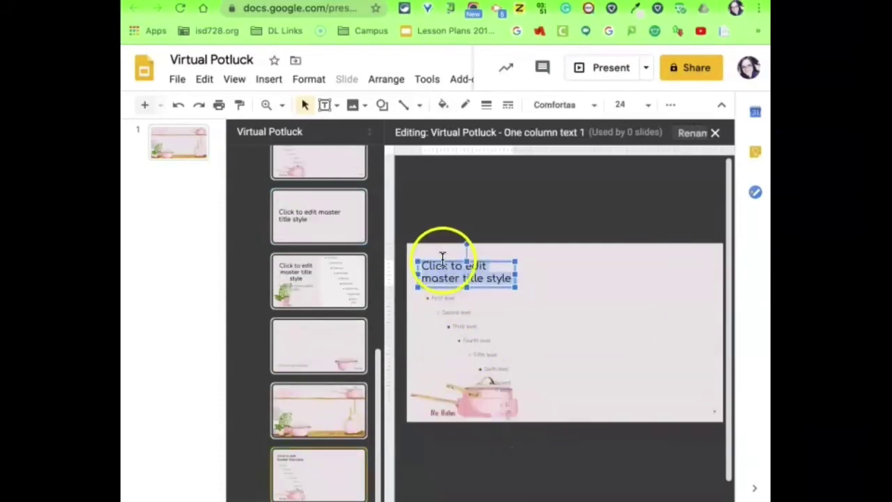
drag(516, 278, 719, 274)
drag(418, 276, 499, 276)
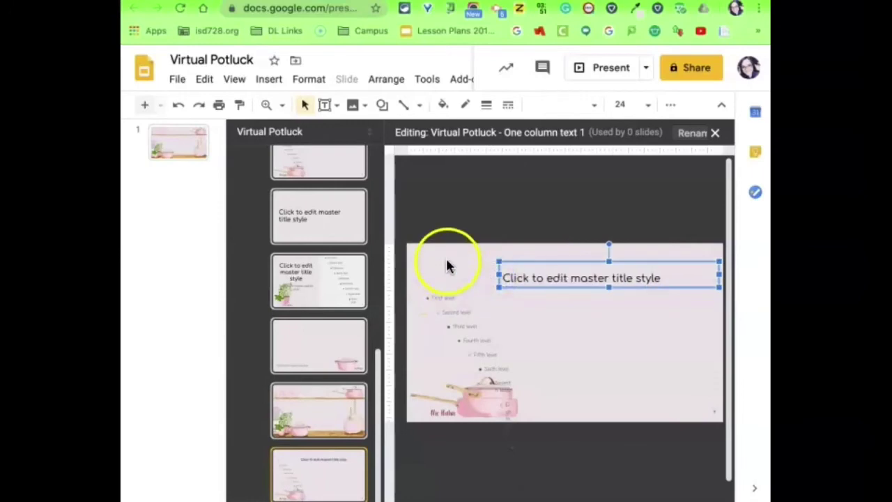
click(624, 104)
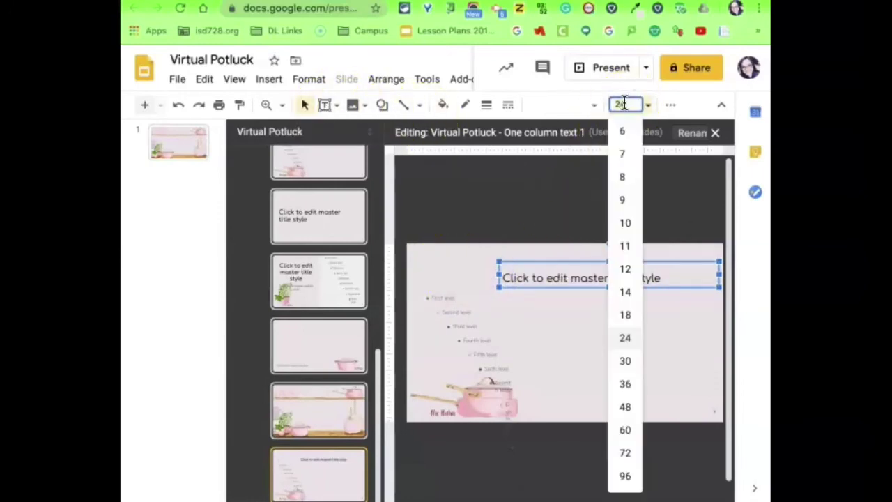
click(566, 107)
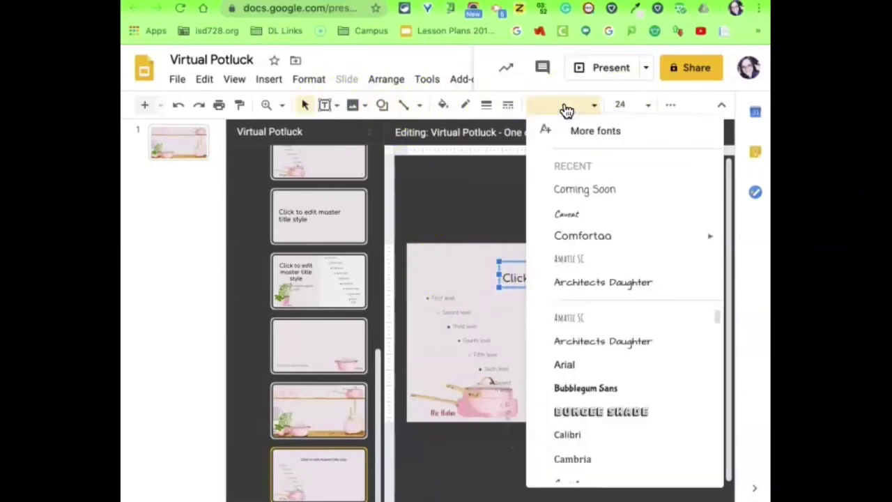
click(566, 107)
- Add a Comfortaa 24 text box left of the title and top-align the title text
click(336, 104)
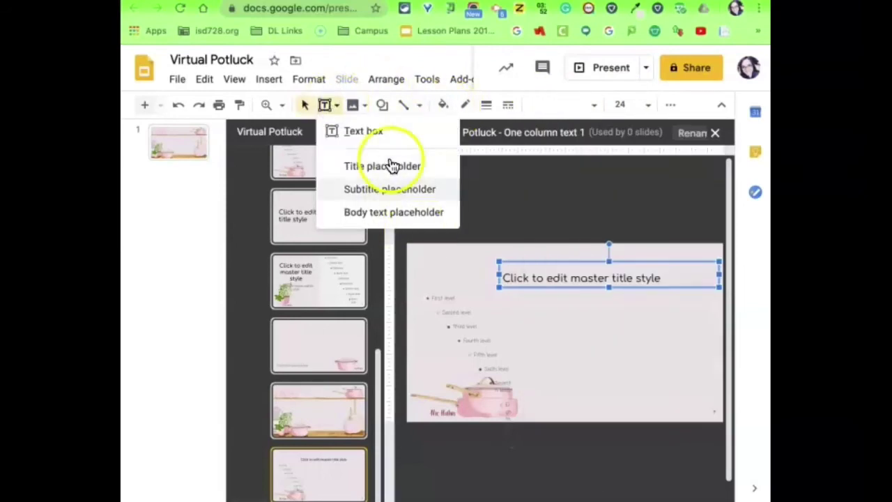
click(383, 136)
drag(493, 292, 494, 292)
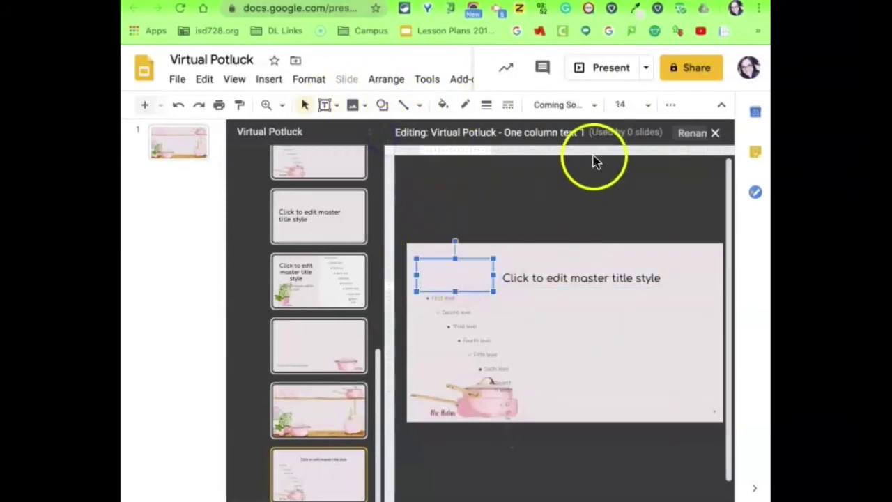
click(639, 104)
click(624, 334)
click(565, 105)
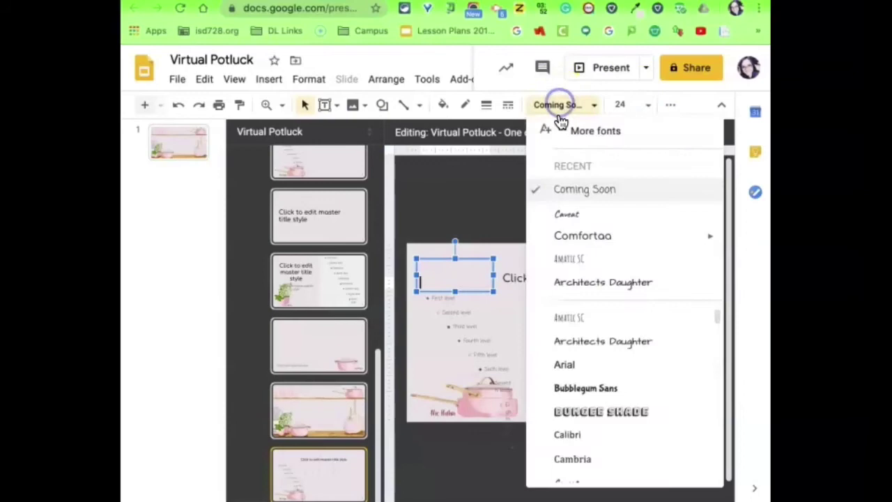
click(559, 233)
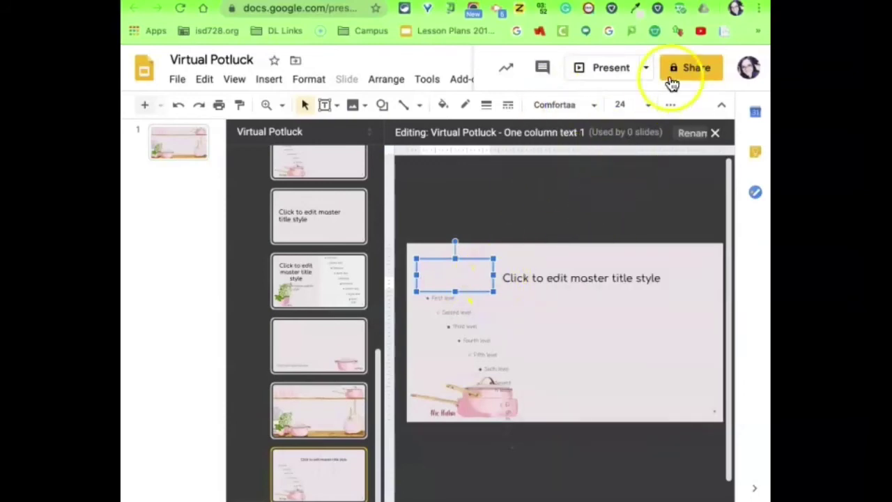
click(670, 105)
click(599, 263)
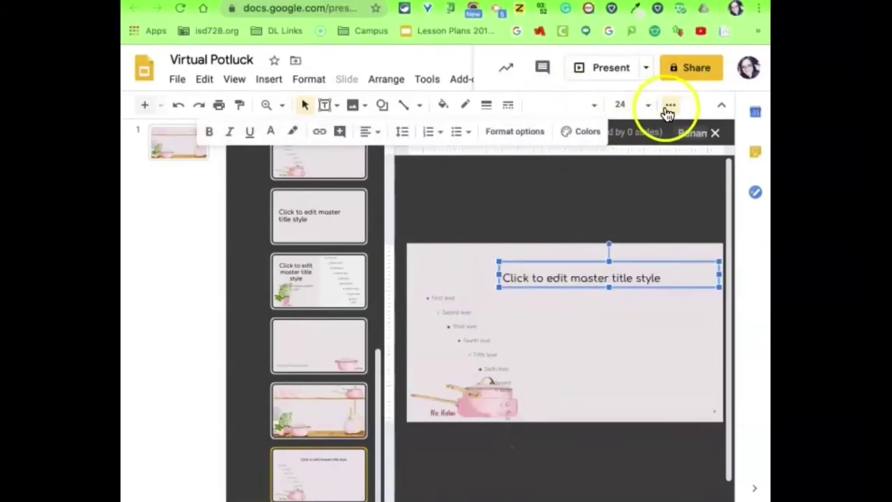
click(367, 131)
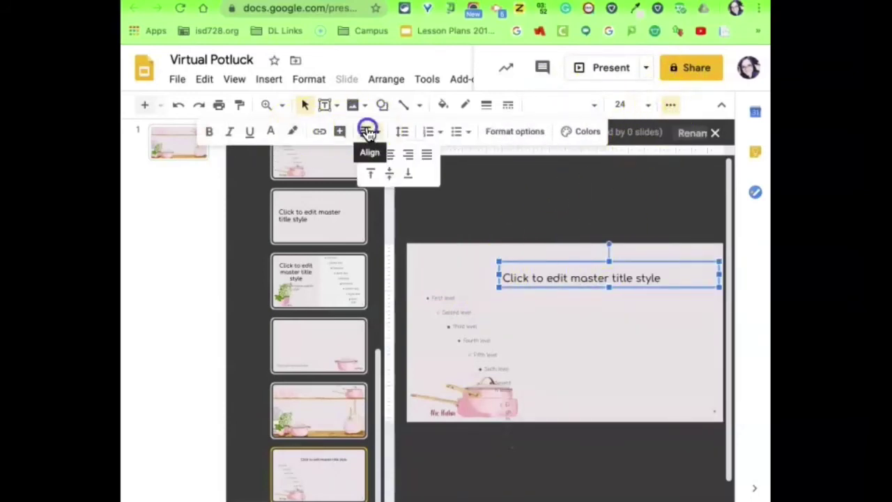
click(370, 174)
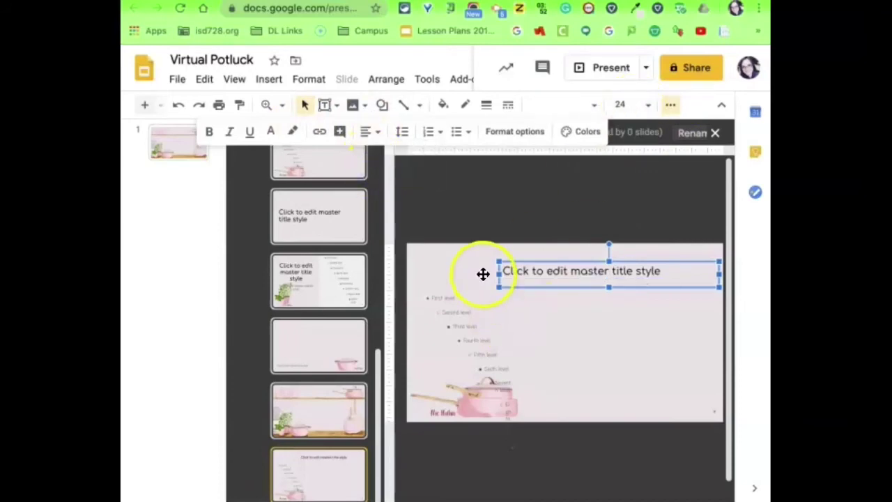
- Type 'Title:' into the new label and stretch the title box left up to it
key(ctrl+v)
text(Title:)
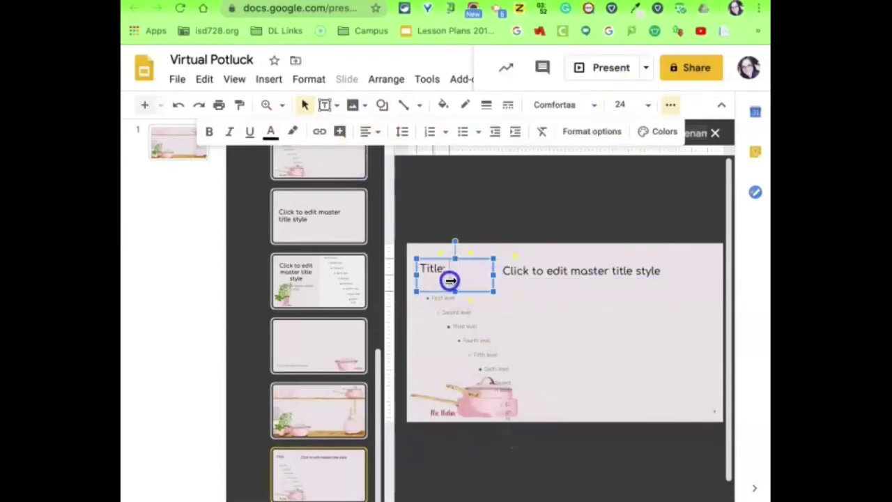
triple_click(513, 271)
drag(500, 275, 460, 262)
click(477, 308)
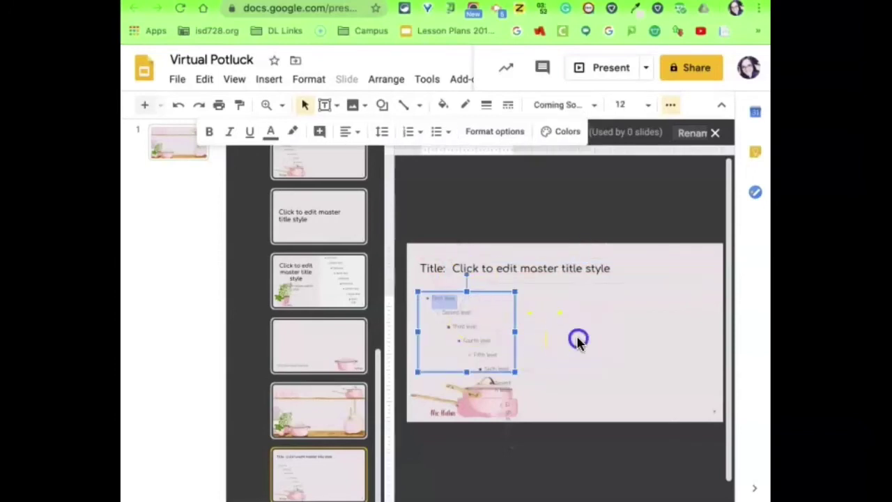
click(577, 338)
click(457, 305)
- Narrow the body into a left column, add a right column, and draw a heading text box above the left one
drag(516, 332, 549, 347)
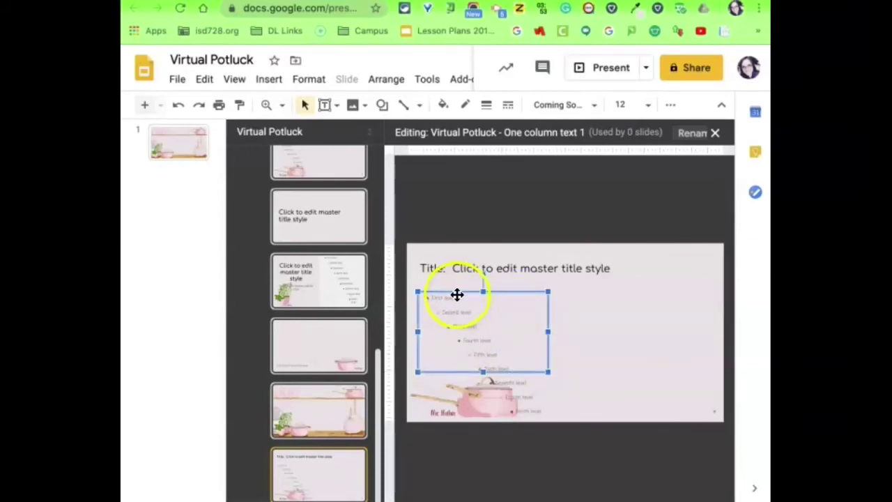
drag(472, 297, 610, 294)
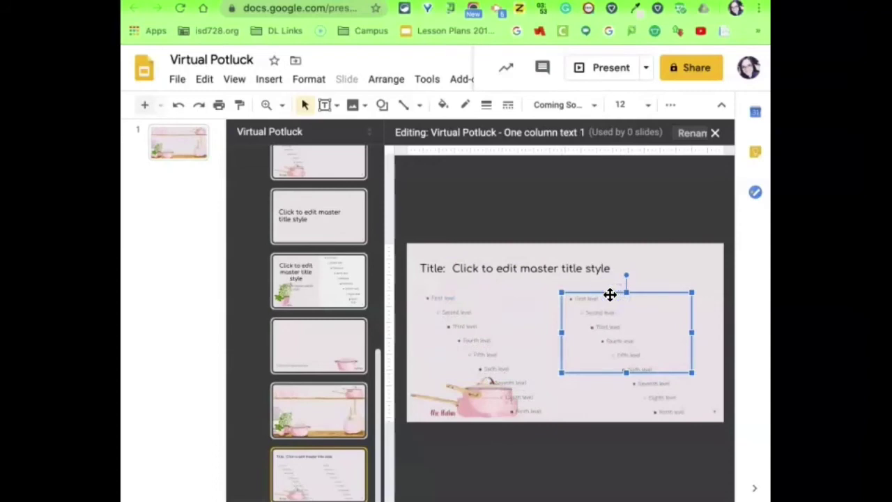
click(336, 106)
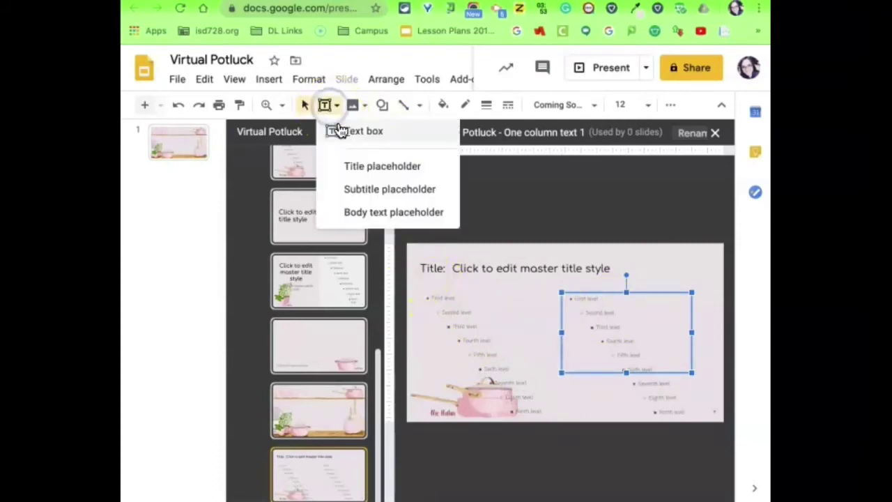
click(341, 133)
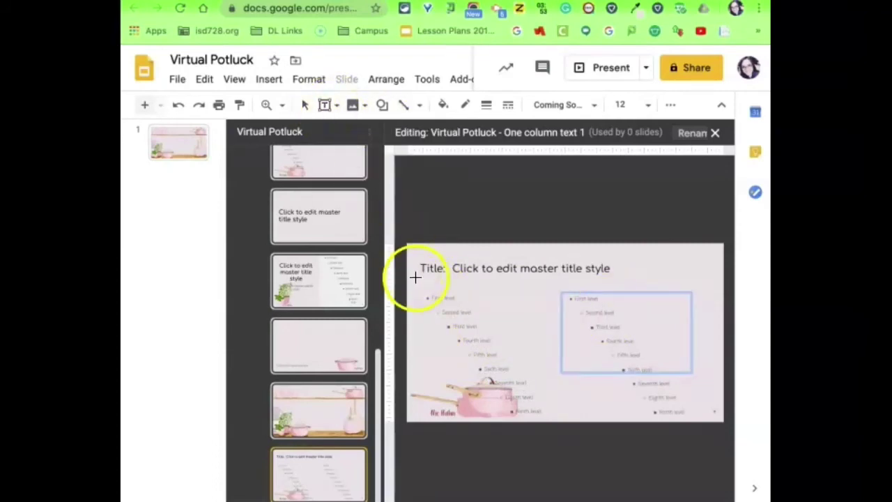
drag(420, 276, 480, 288)
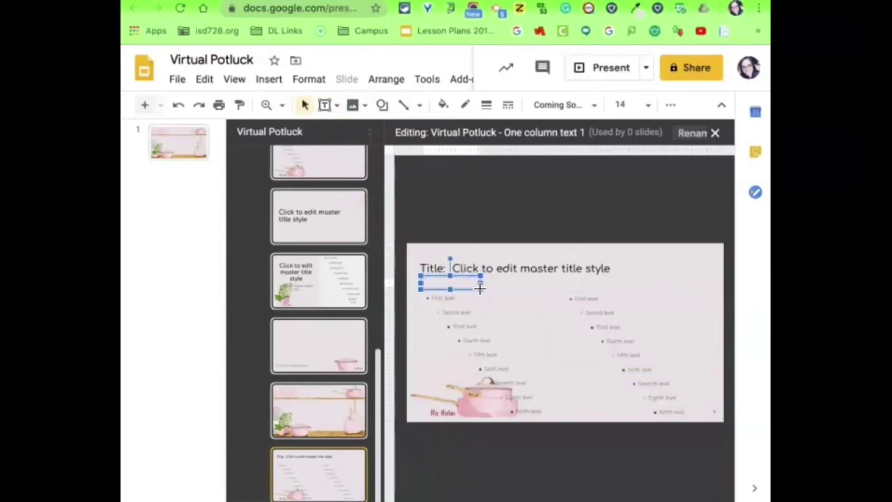
- Correct the heading to 'Ingredients', make it size 18 and underline it
right_click(439, 282)
click(488, 125)
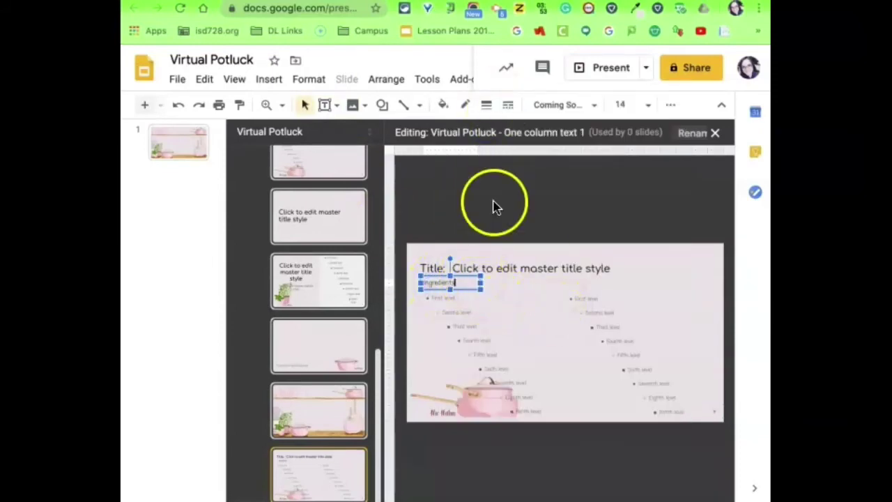
drag(459, 284, 425, 225)
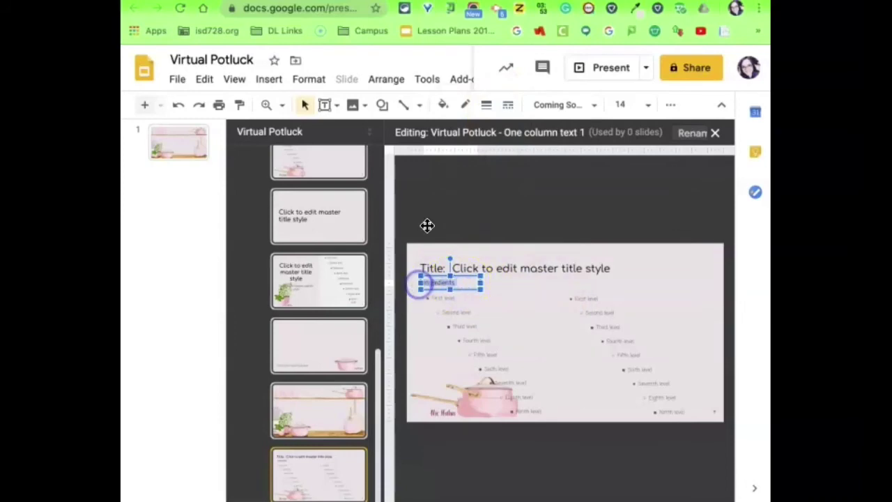
click(620, 103)
click(625, 313)
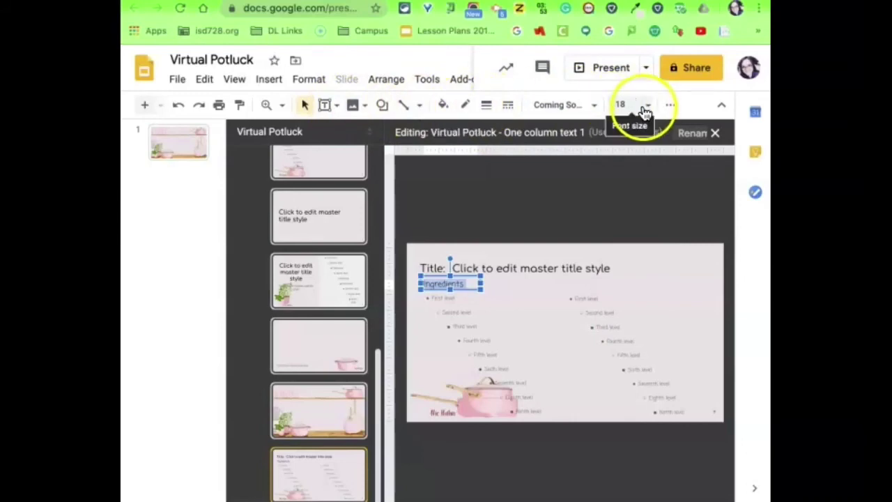
click(669, 106)
click(268, 132)
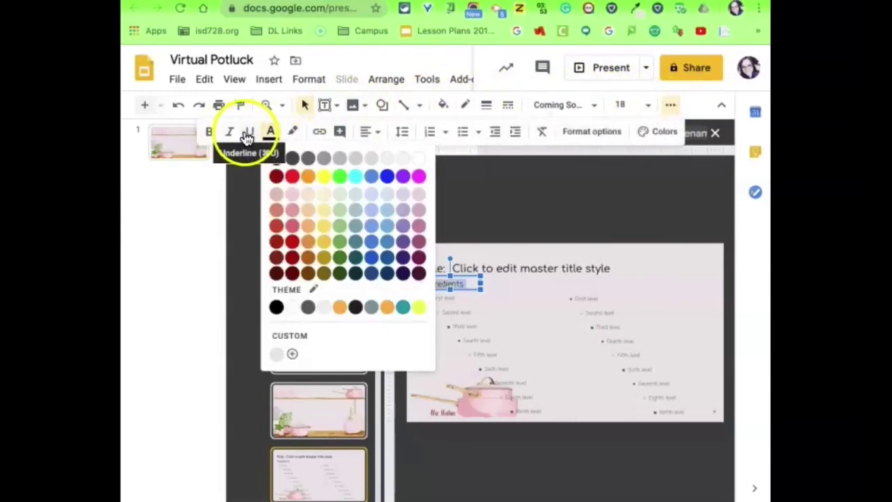
click(248, 133)
- Duplicate the Ingredients heading and place the copy over the right column
click(493, 309)
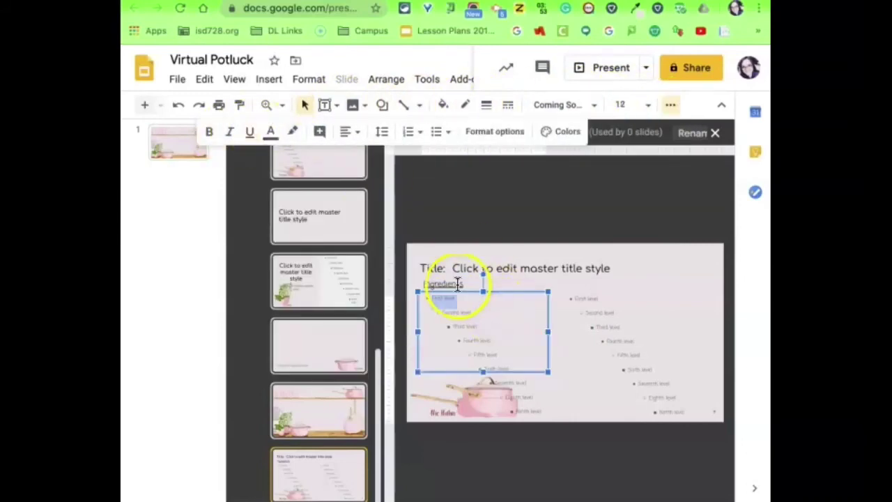
click(454, 284)
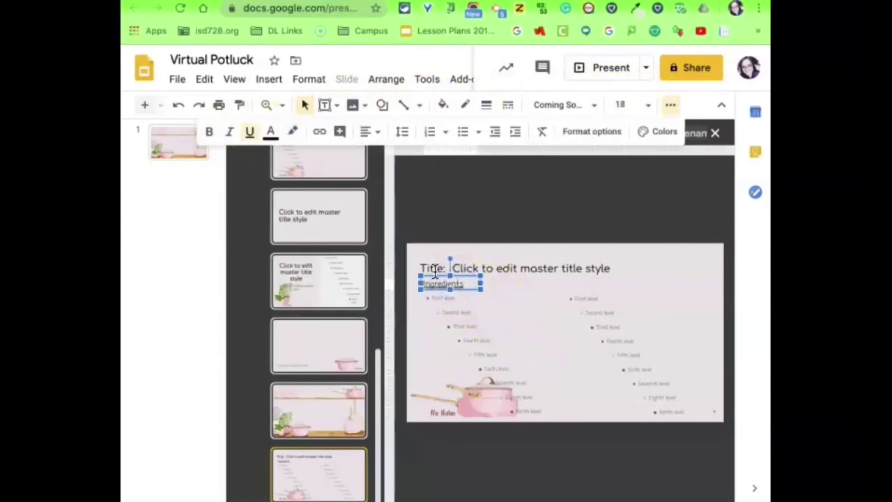
click(573, 287)
click(565, 287)
click(647, 218)
key(ctrl+z)
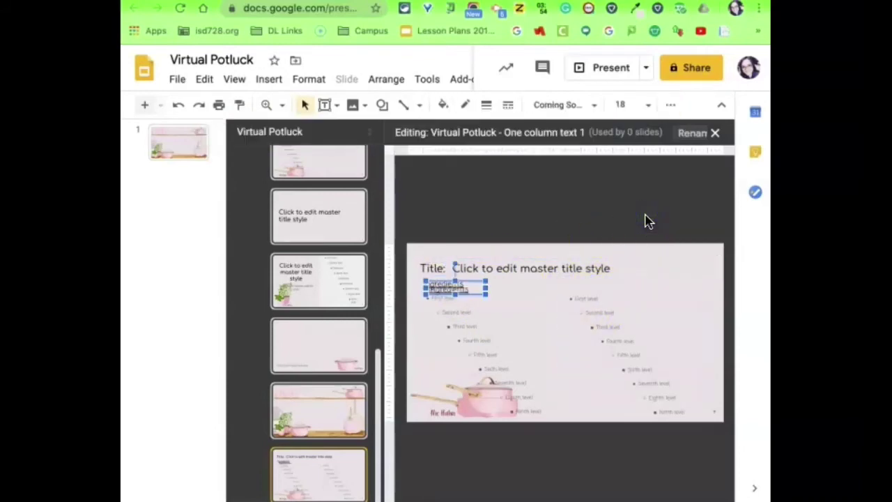
drag(473, 281, 603, 281)
click(641, 214)
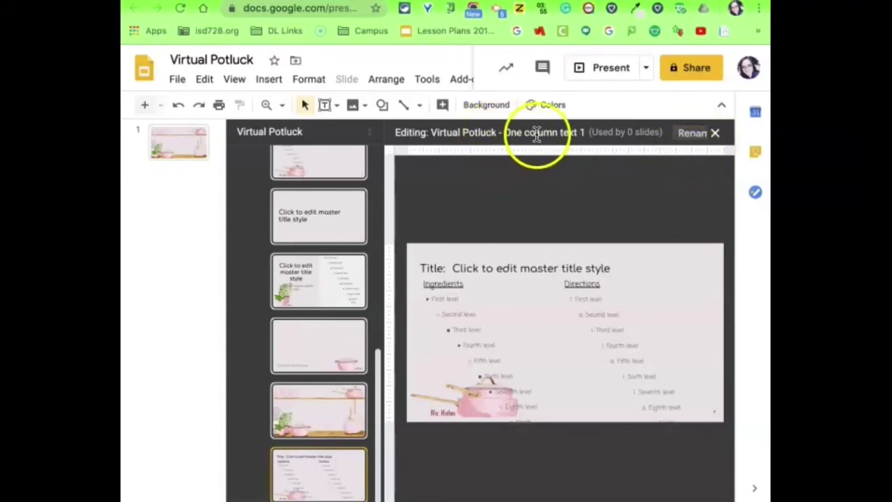
- Name the layout 'a. Total Recipe' and paste a duplicate of it
click(690, 134)
text(a. Total Recipe)
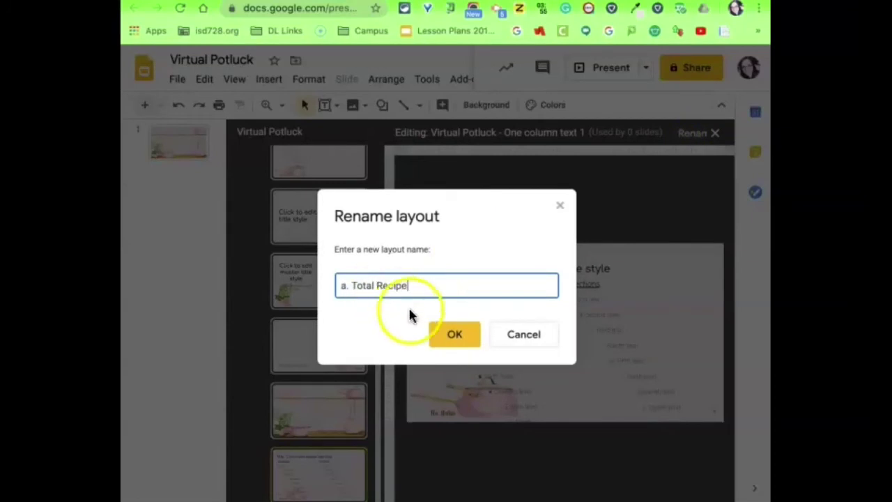
click(450, 337)
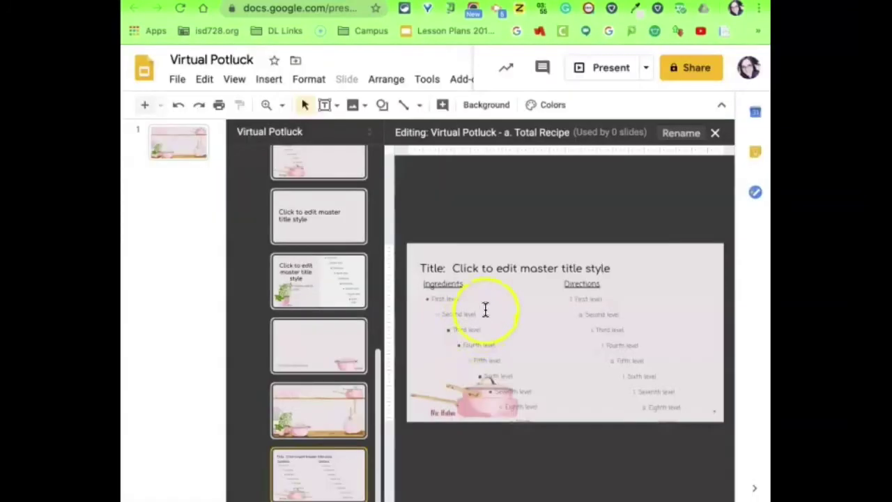
right_click(347, 474)
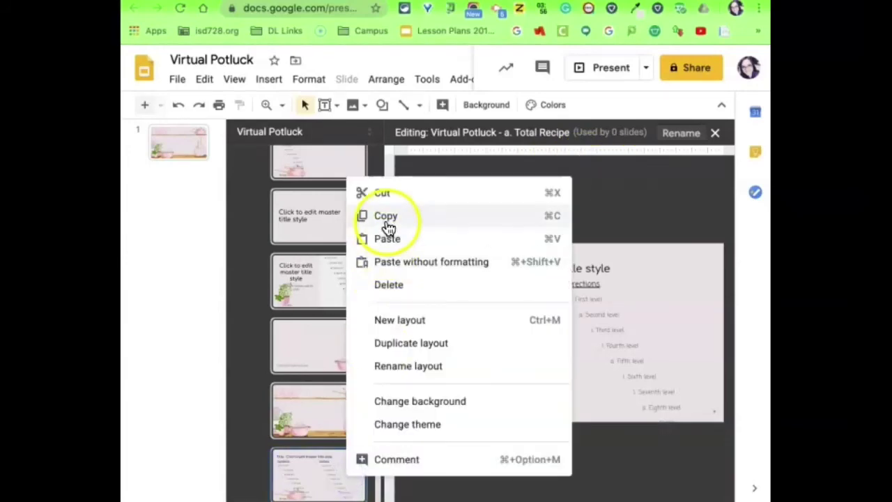
click(387, 216)
right_click(349, 469)
click(394, 235)
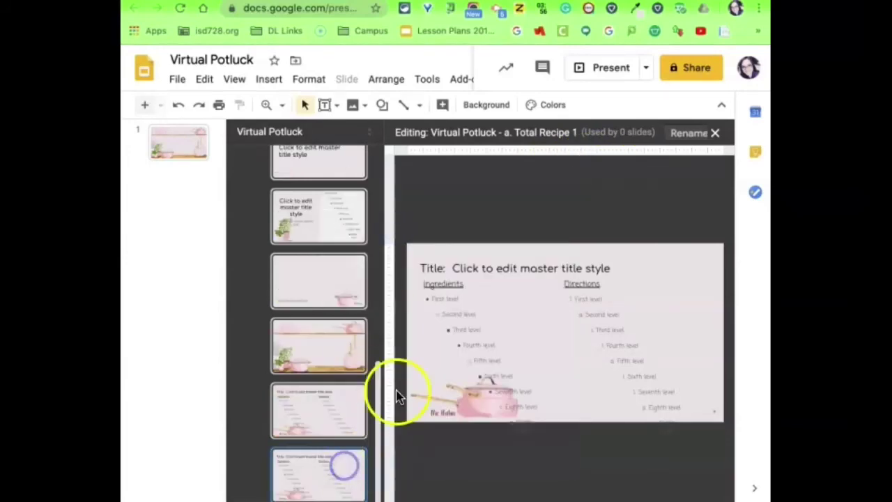
click(429, 339)
click(452, 240)
- Set the copied layout's background to the uploaded plant image IMG_3438.JPG
click(500, 106)
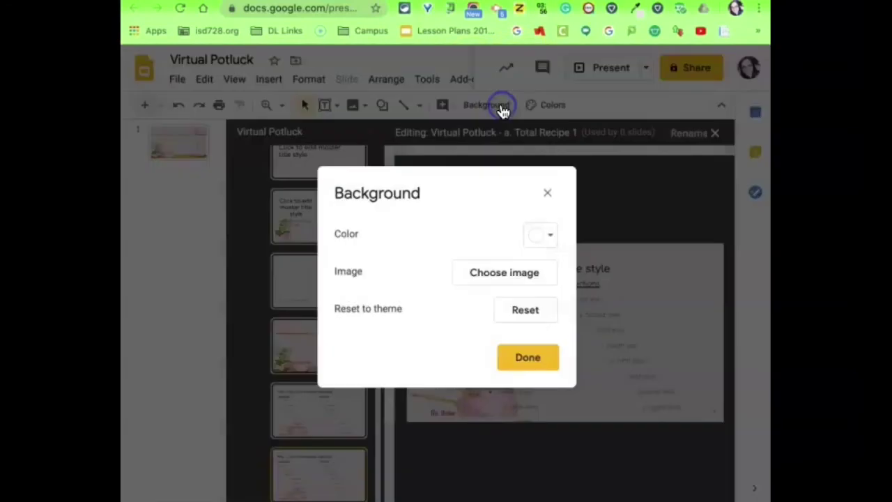
click(537, 272)
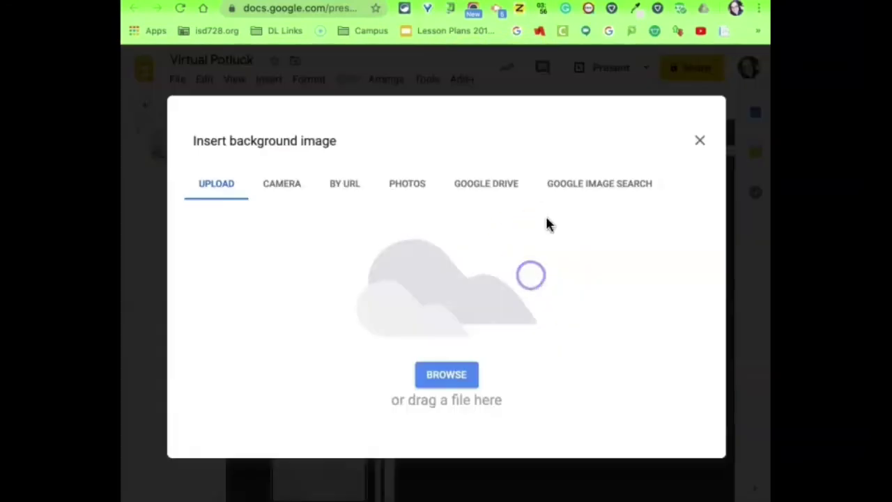
click(451, 373)
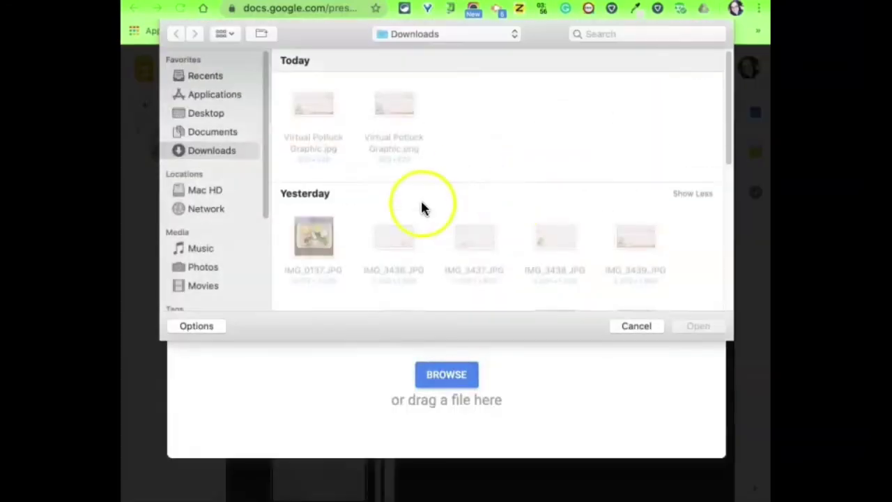
click(551, 241)
click(693, 325)
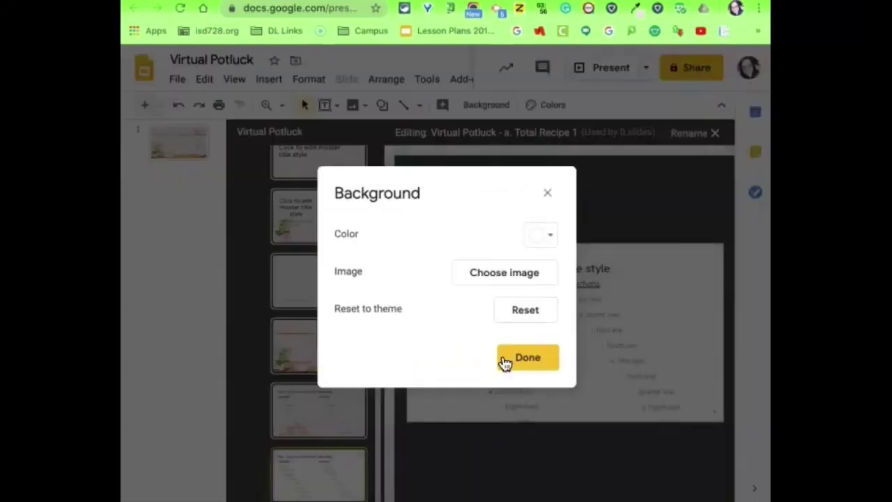
click(509, 363)
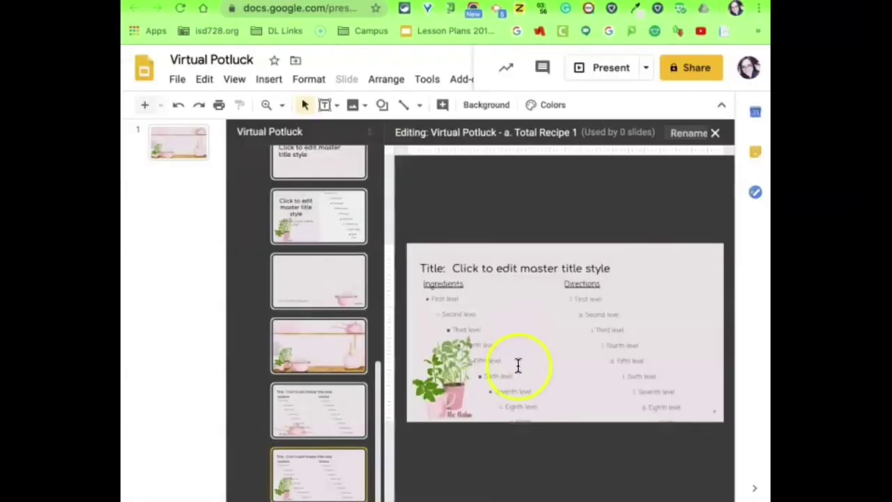
click(483, 364)
click(556, 136)
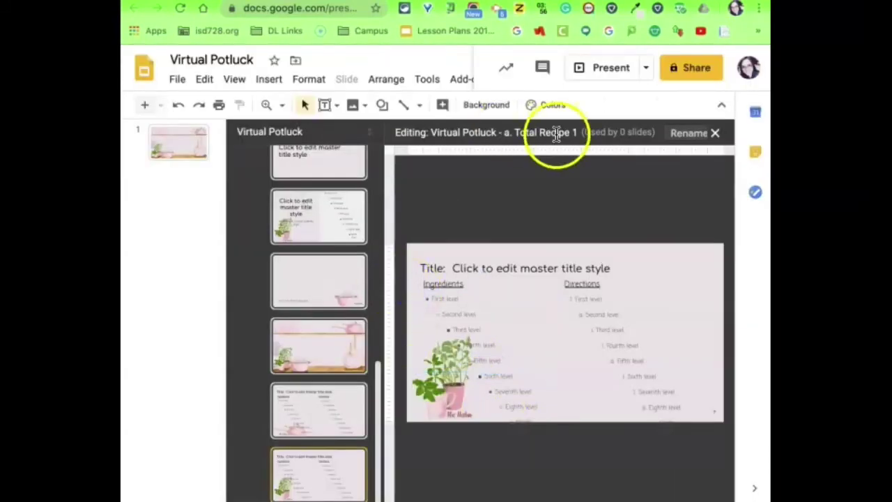
- Rename the copied layout to 'b. Total Recipe, Plant'
click(670, 134)
click(344, 287)
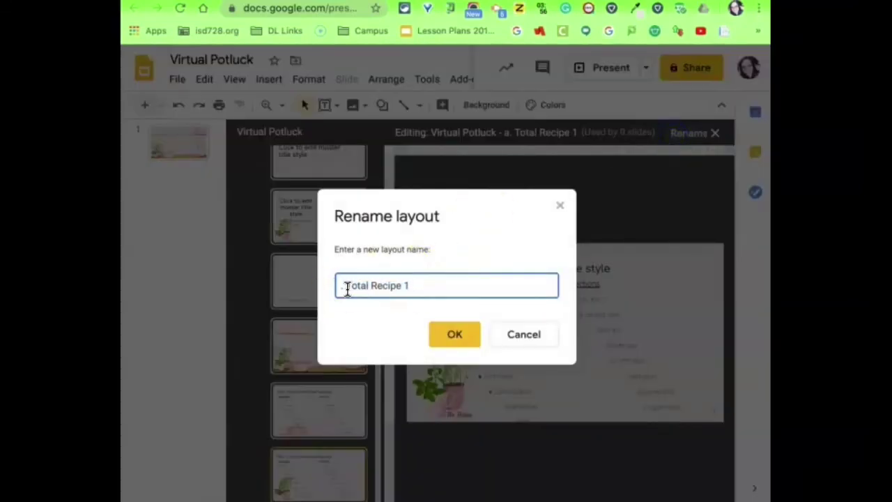
text(b.)
click(415, 286)
key(BackSpace)
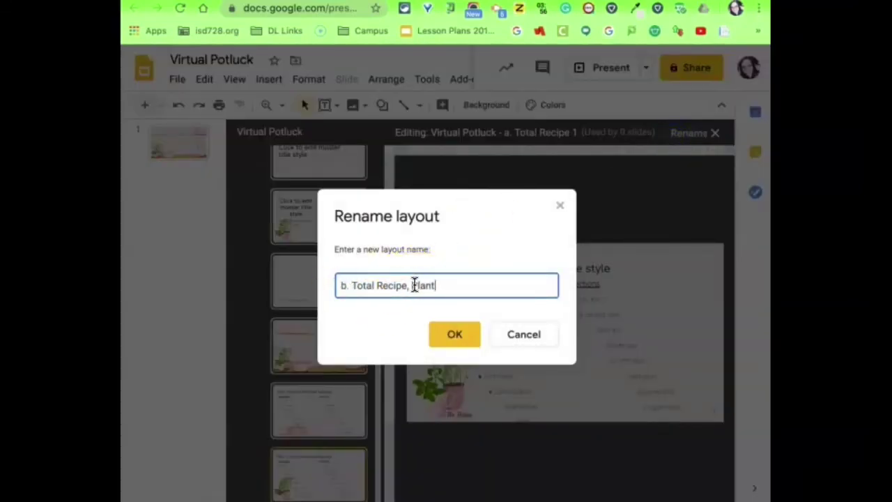
text(, Plant)
click(440, 333)
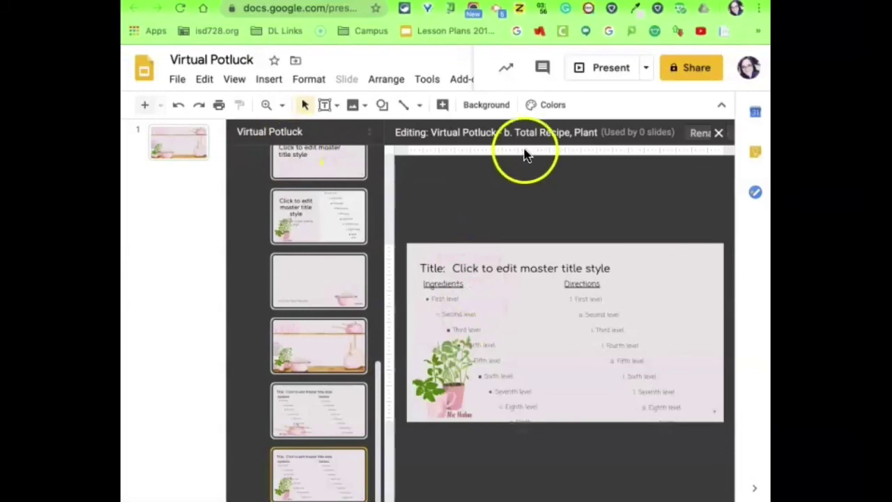
- Add new slides using the 'b. Total Recipe, Plant' and 'a. Total Recipe' layouts
click(718, 132)
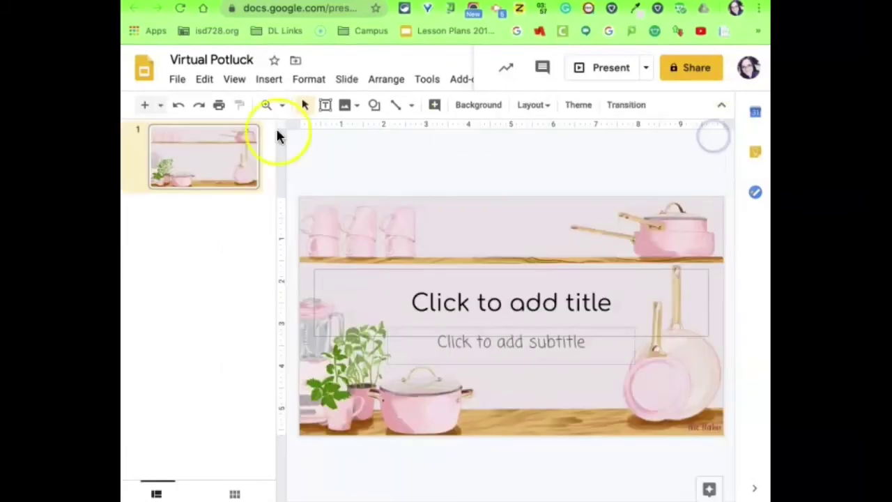
click(160, 107)
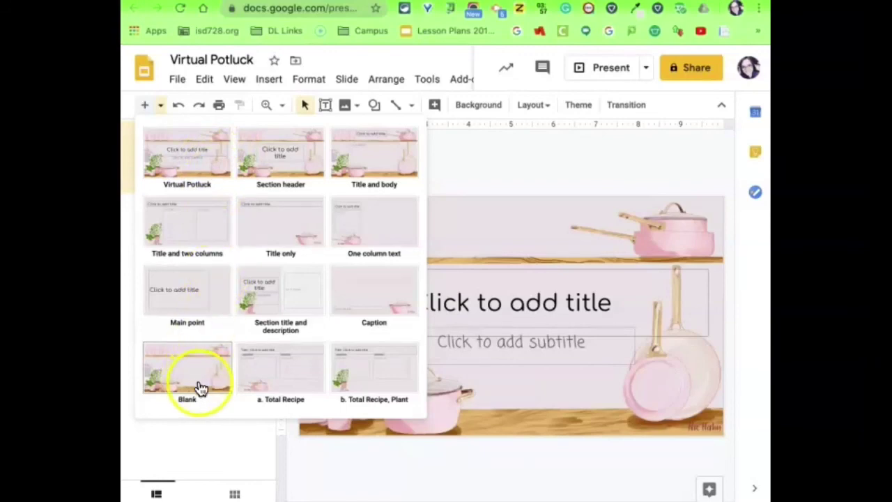
click(354, 385)
click(308, 363)
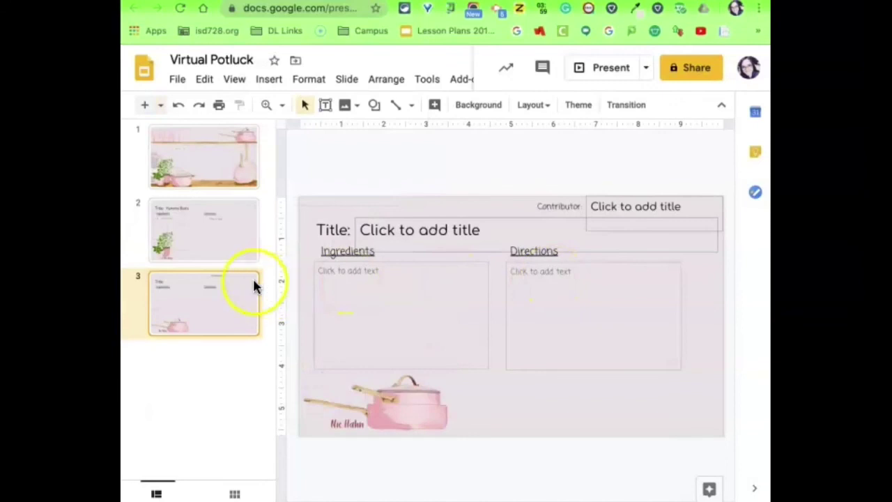
- Fill the new slide's contributor, title, Ingredients and Directions placeholders with sample text
click(603, 202)
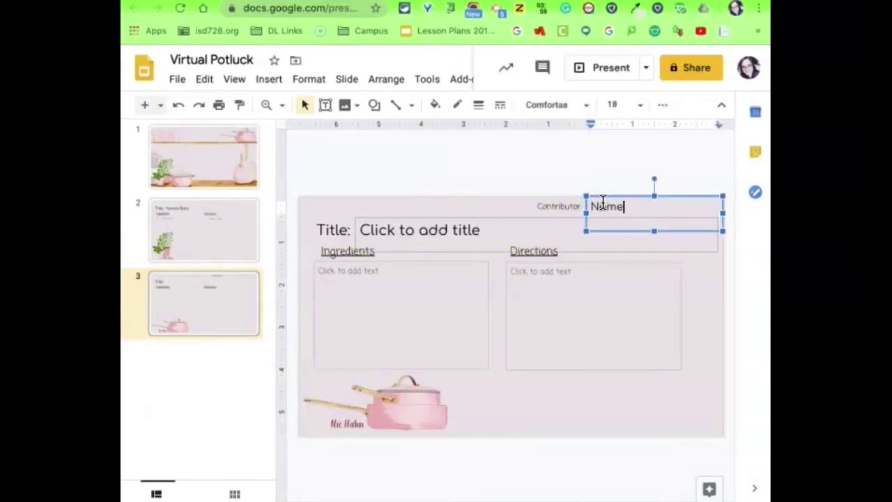
click(434, 231)
text(Title)
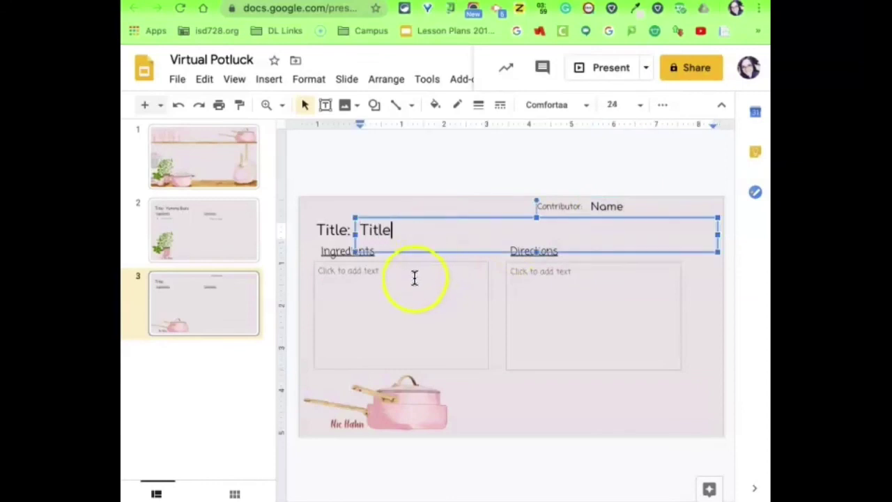
click(414, 278)
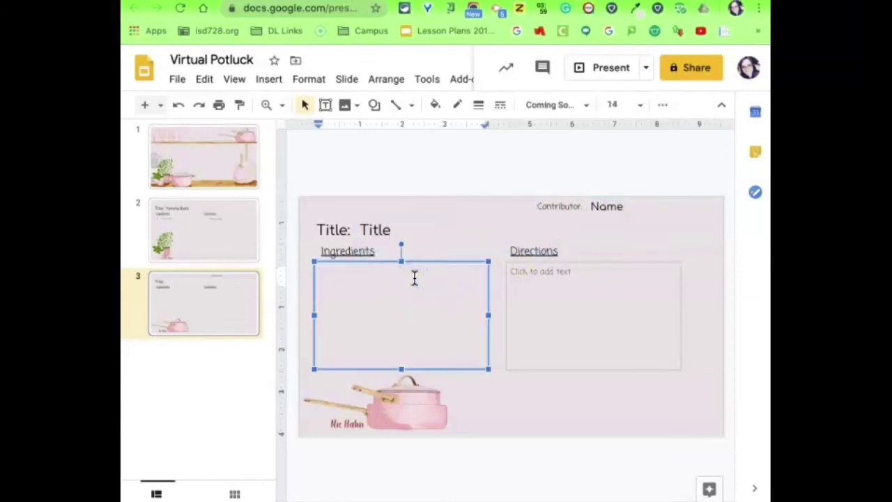
click(554, 299)
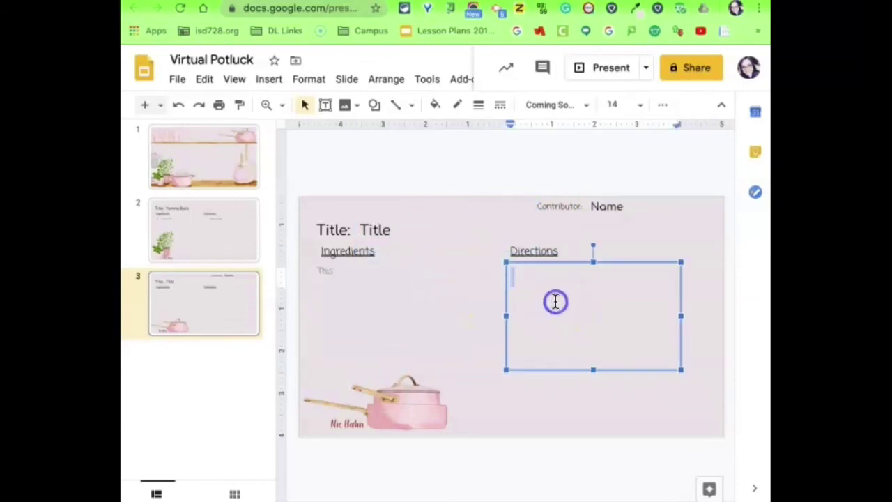
text(This)
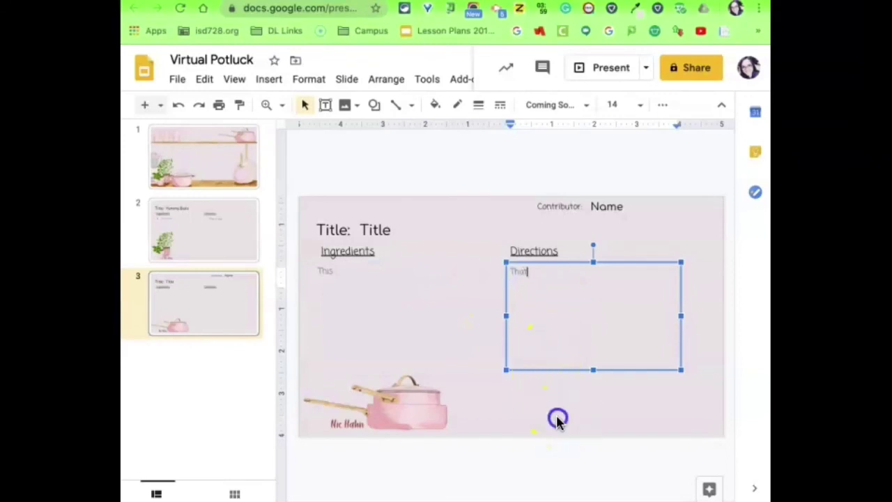